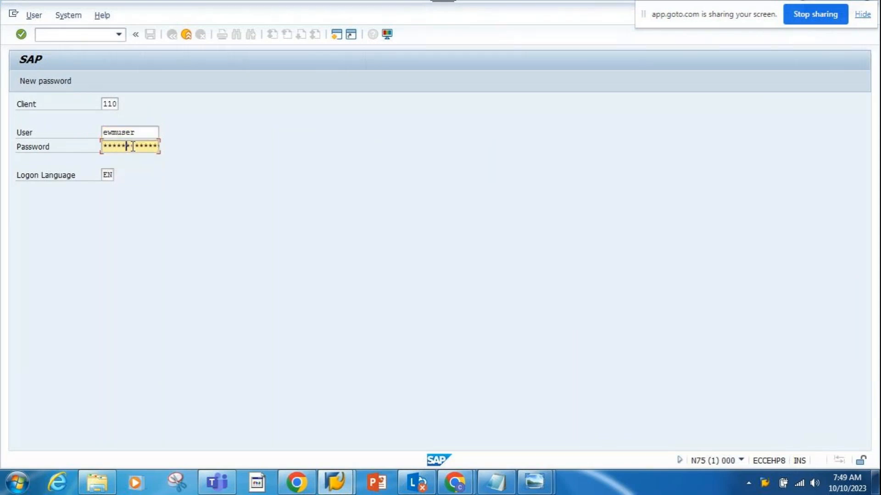
- Complete the logon to client 110 and open the SAP Reference IMG through transaction spro
key(Return)
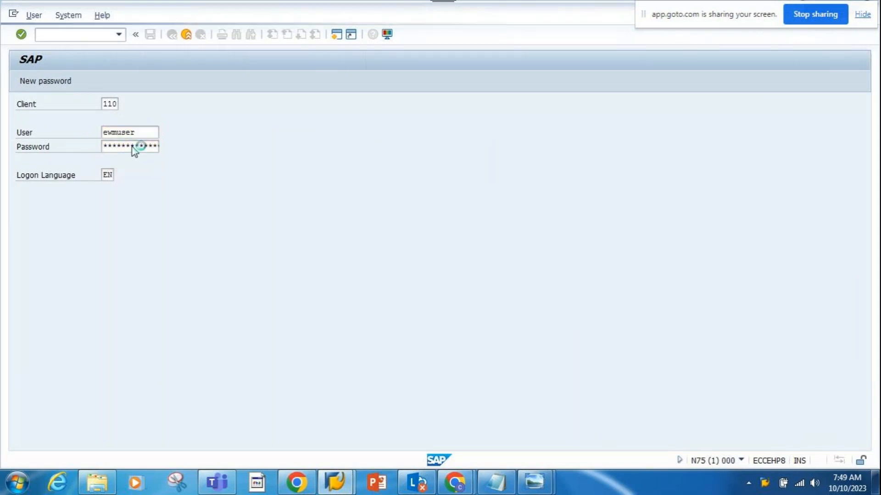
text(spro)
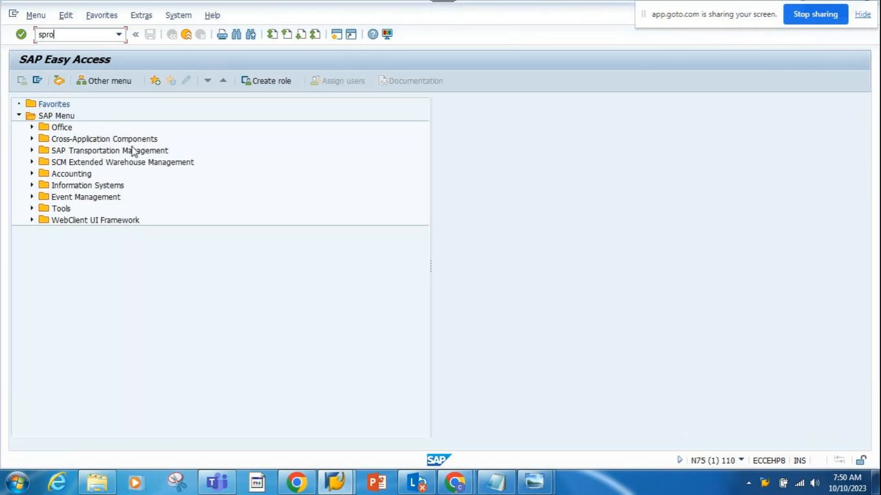
key(Return)
click(93, 82)
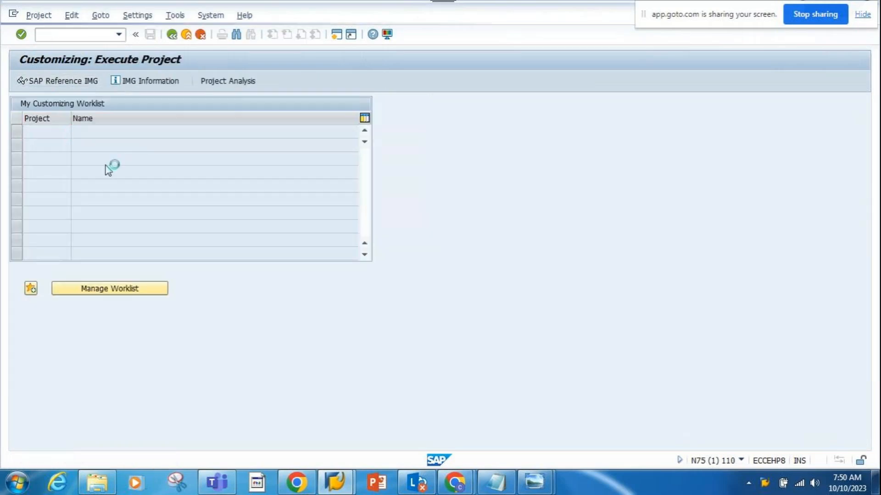
- Open the Define Resource Types activity under SCM Extended Warehouse Management, Extended Warehouse Management, Cross-Process Settings, Resource Management
click(32, 197)
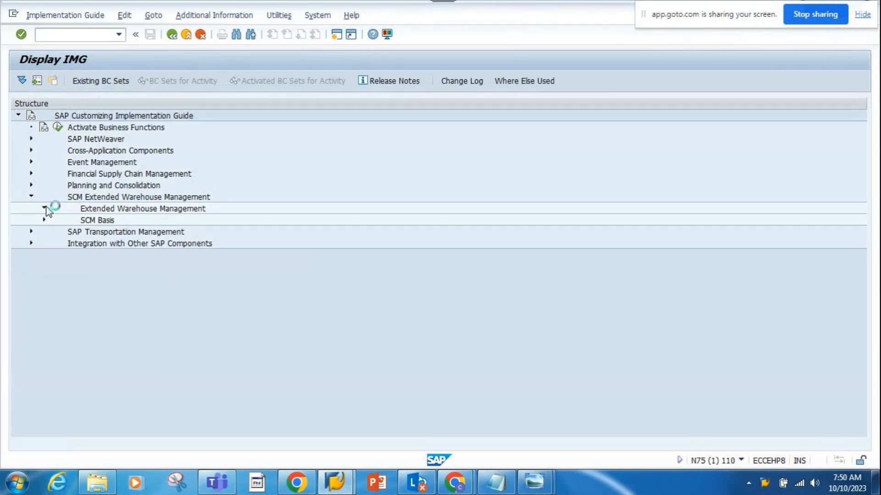
click(44, 209)
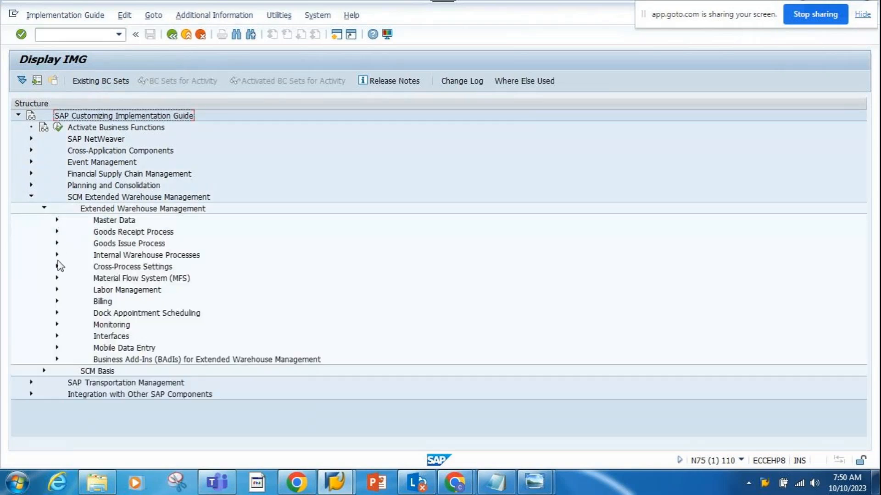
click(57, 267)
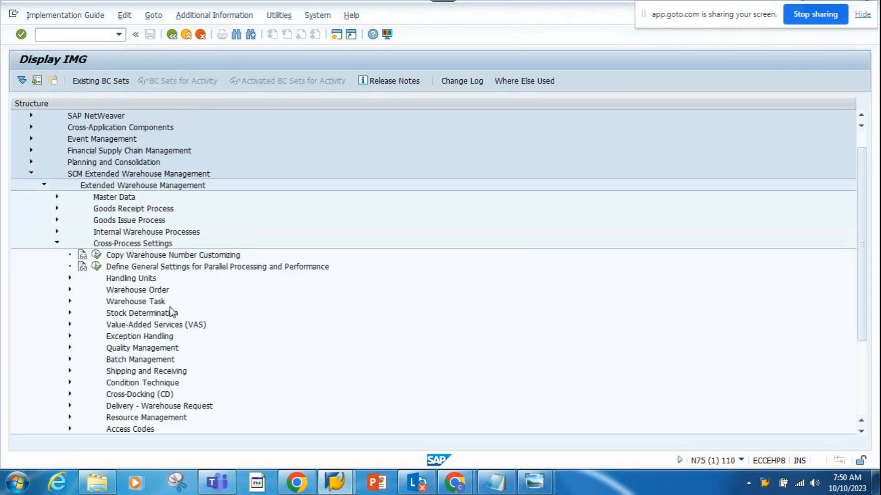
scroll(206, 372, down, 2)
click(155, 305)
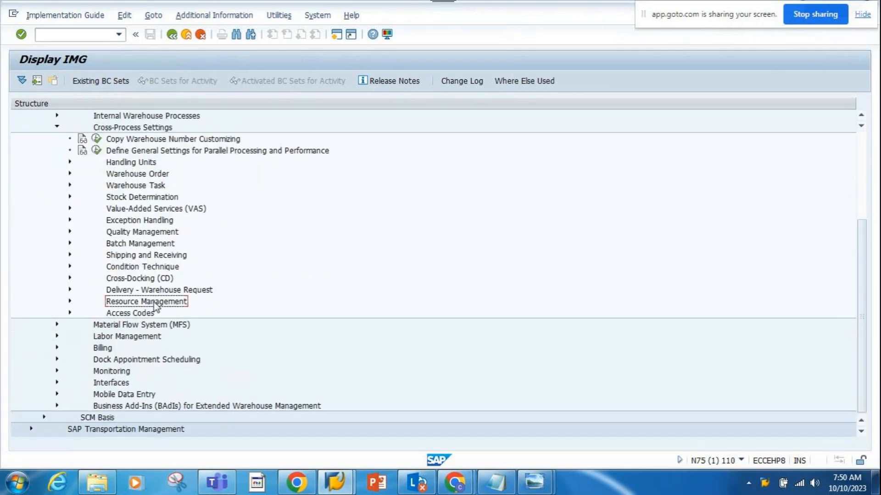
click(69, 301)
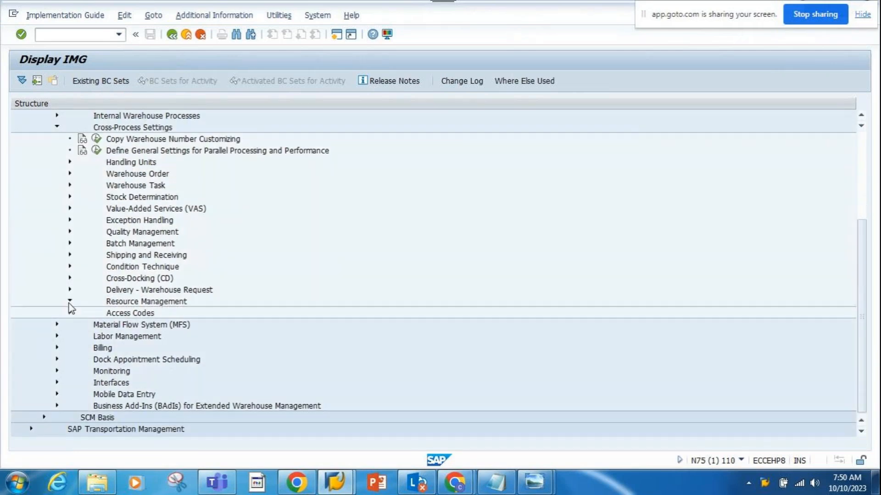
scroll(241, 354, down, 1)
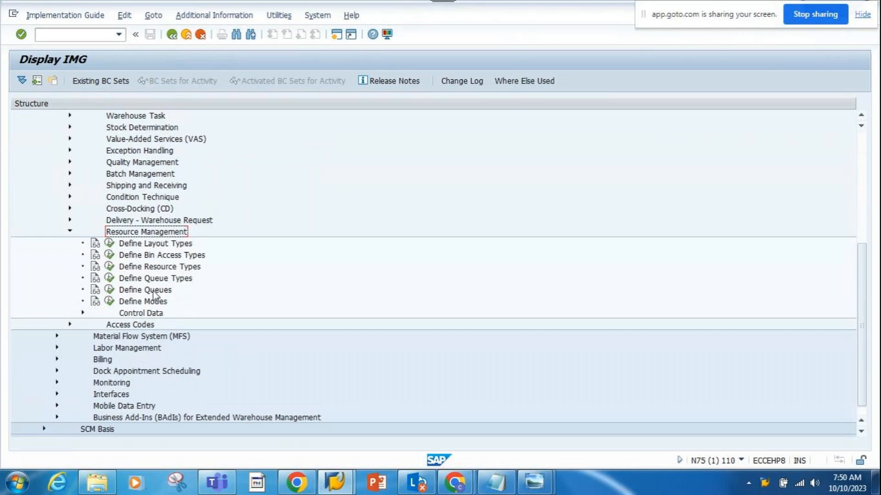
click(168, 268)
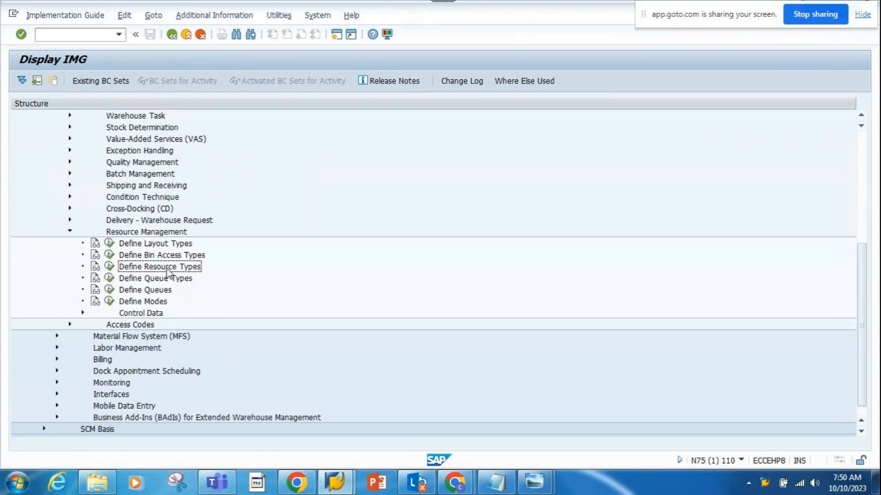
click(110, 267)
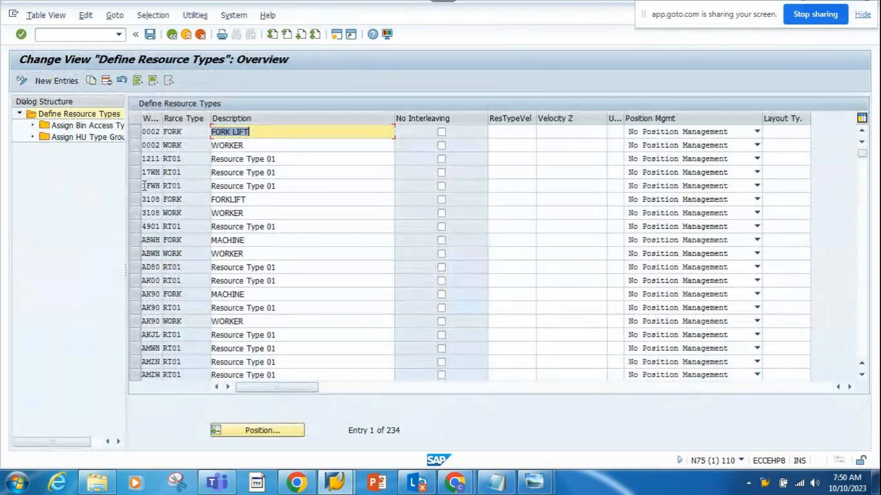
- Filter the resource types by contents so that Warehouse Number equals AGCK
click(154, 16)
click(173, 29)
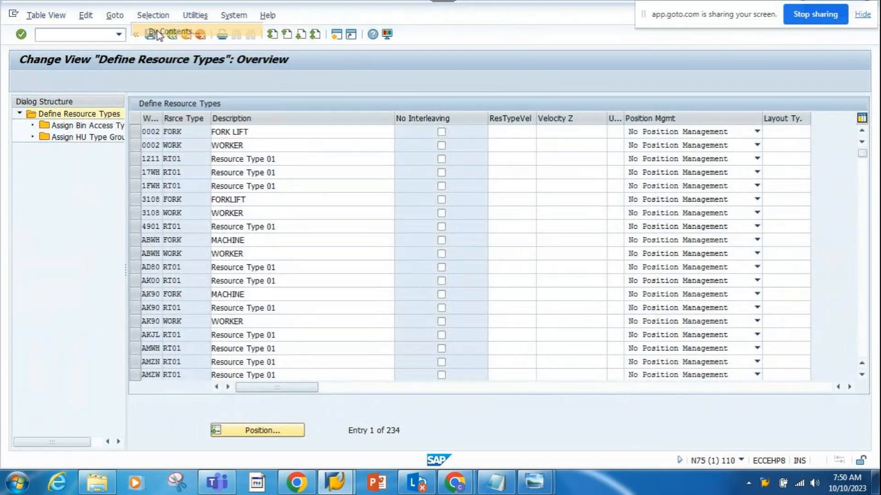
scroll(61, 258, down, 1)
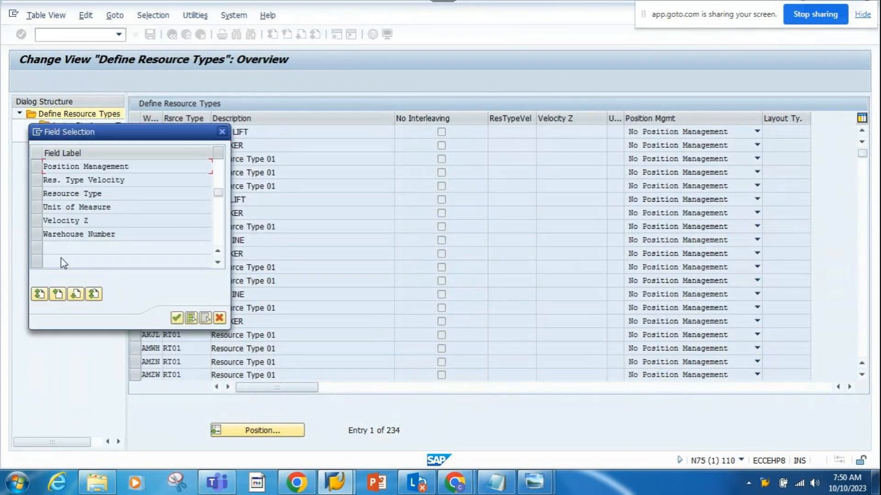
click(34, 234)
click(182, 315)
click(223, 170)
text(AGCK)
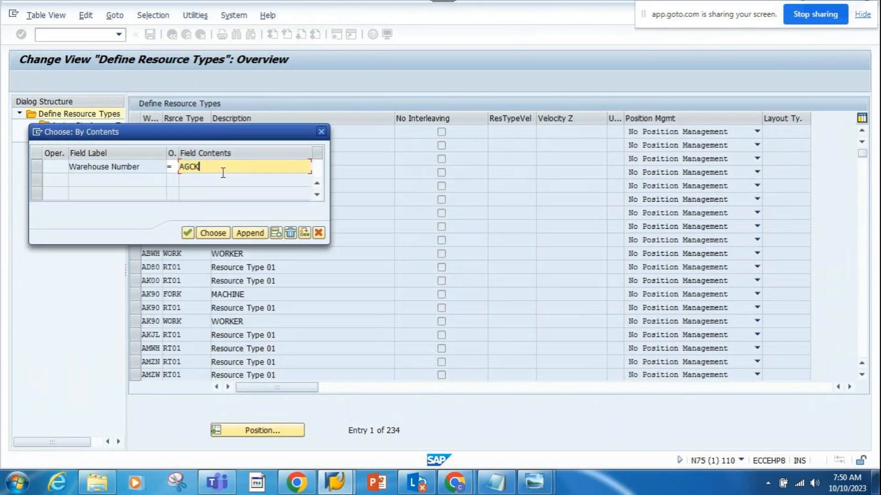
click(210, 234)
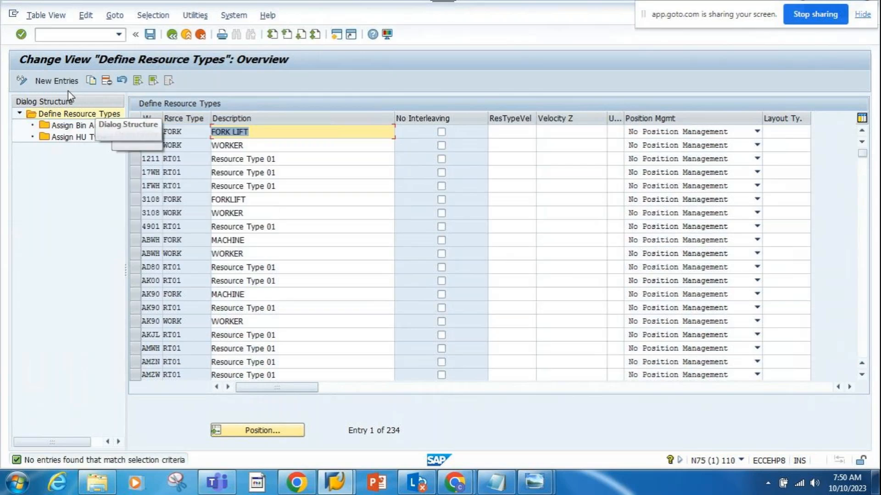
- Add a new resource type WORK with the description WORKERS for warehouse AGCK
click(60, 81)
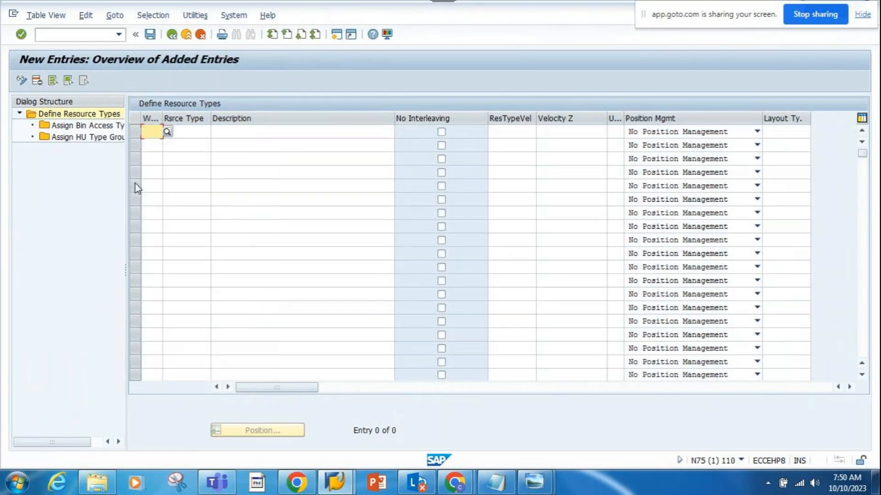
text(AG)
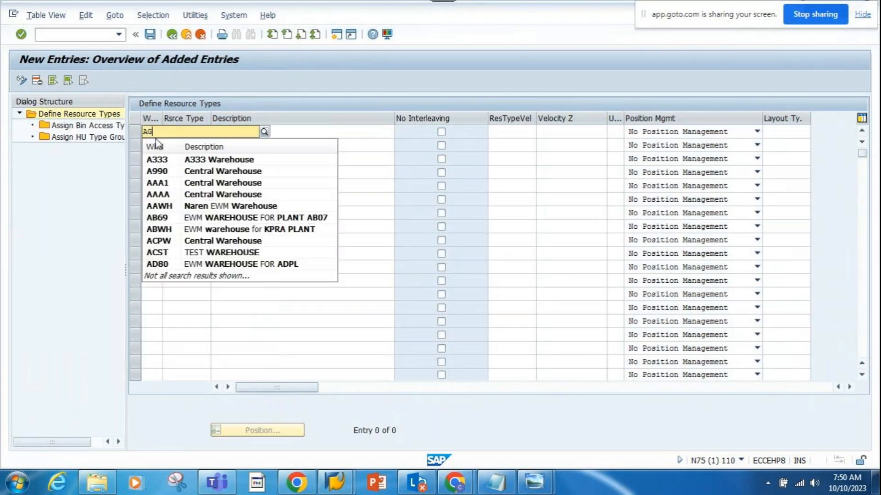
text(CK)
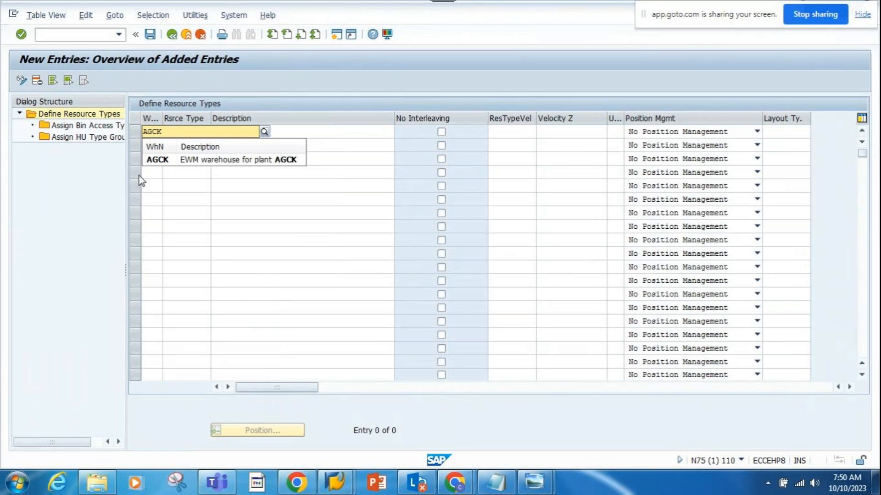
click(155, 159)
click(183, 131)
text(WORKK)
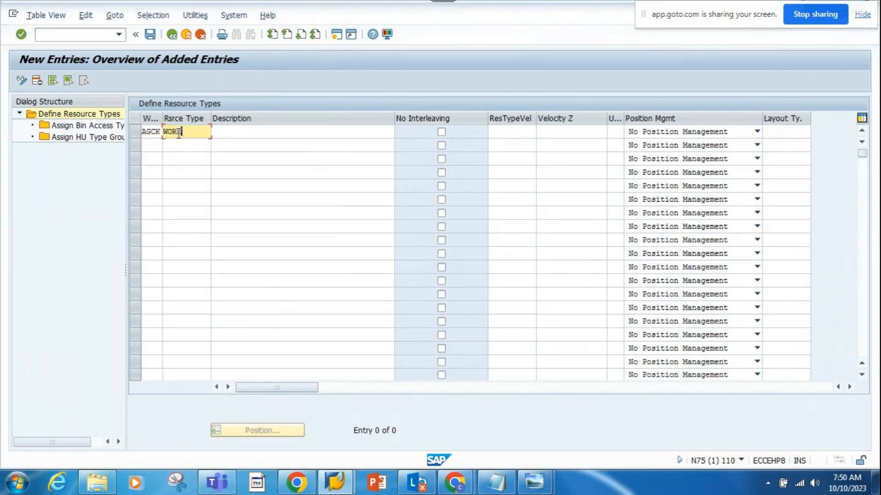
click(269, 130)
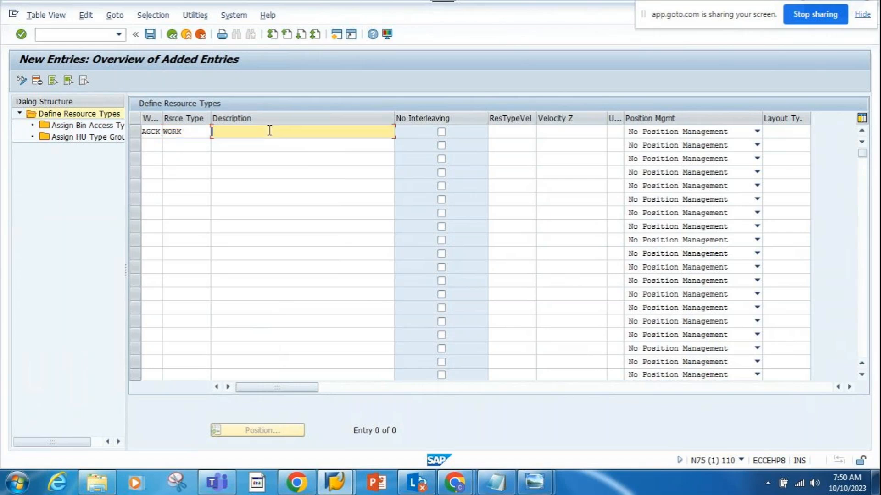
text(W)
click(259, 144)
drag(131, 191, 178, 190)
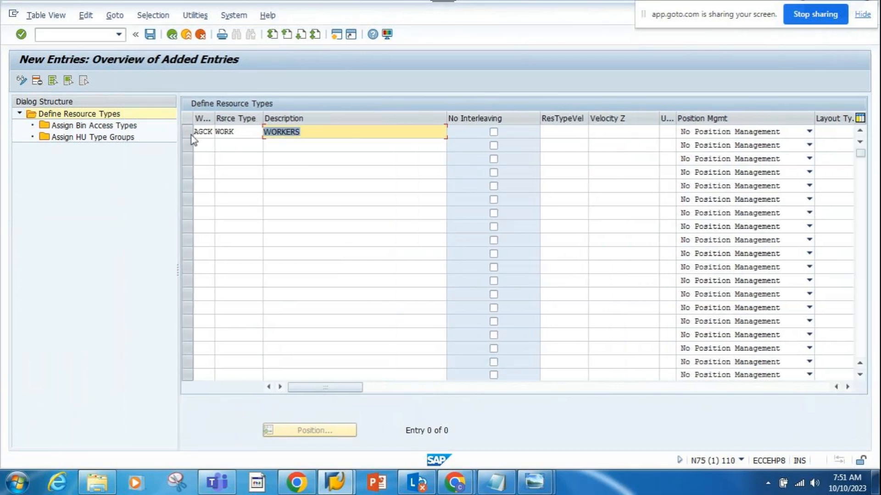
key(Return)
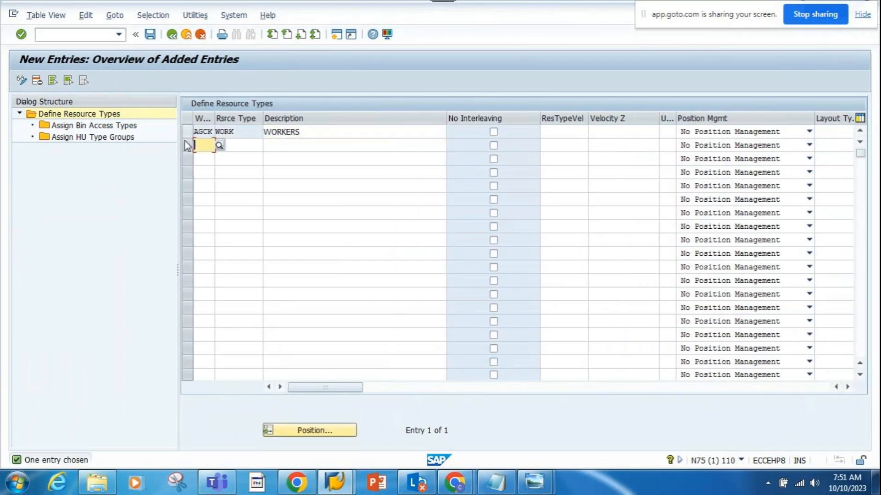
- Assign the bin access type MANU (manual access) to the WORK resource type as a new entry
click(186, 132)
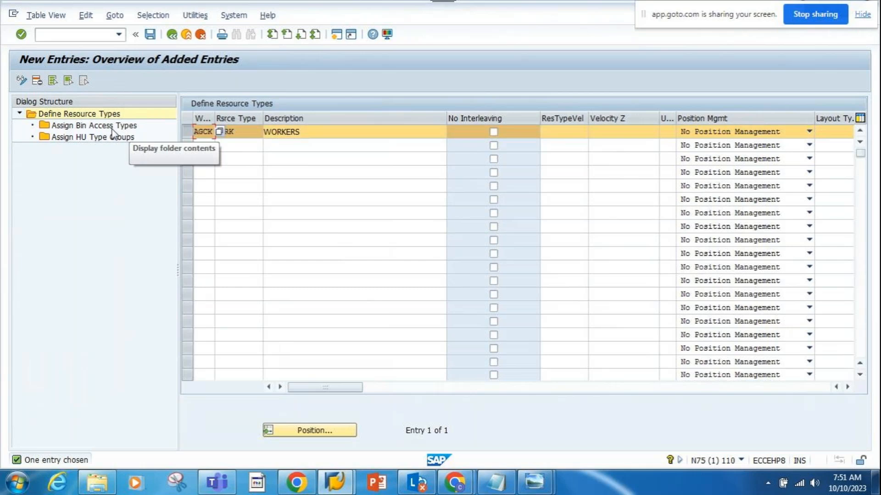
double_click(112, 127)
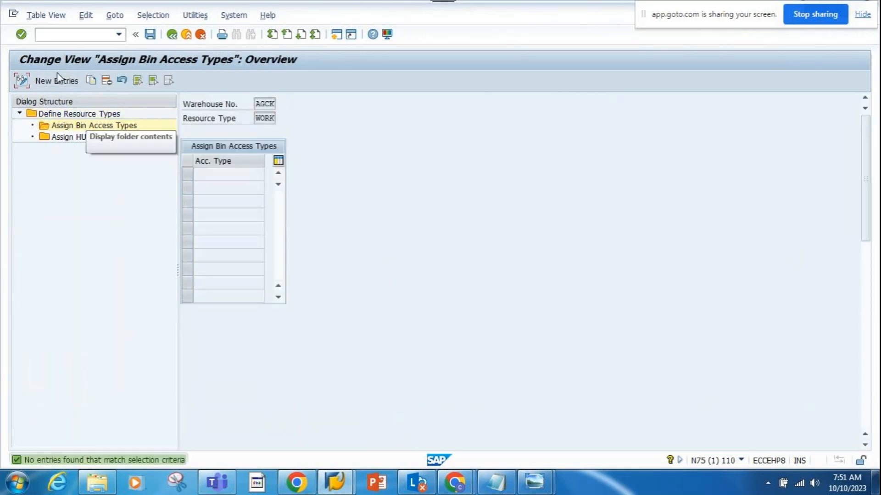
click(58, 81)
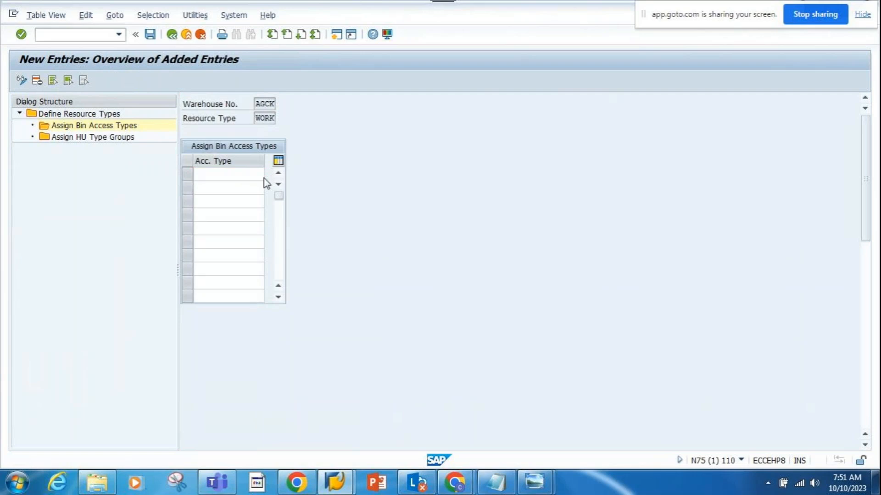
key(F4)
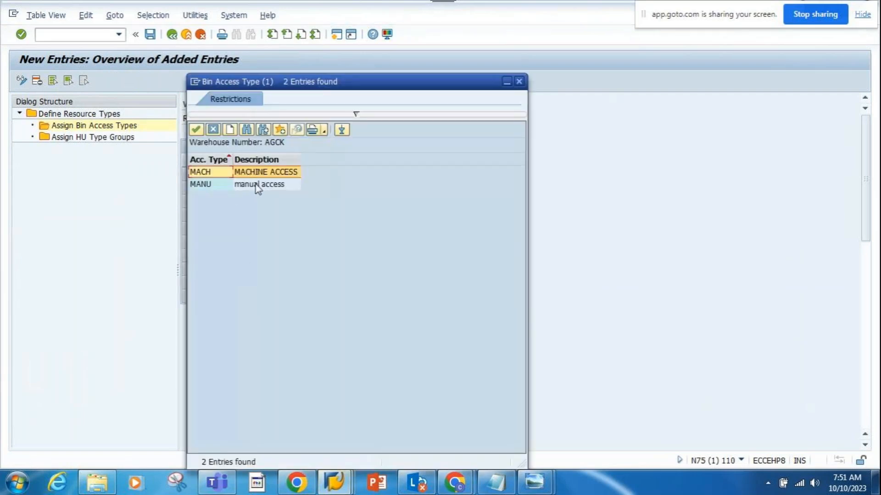
double_click(255, 187)
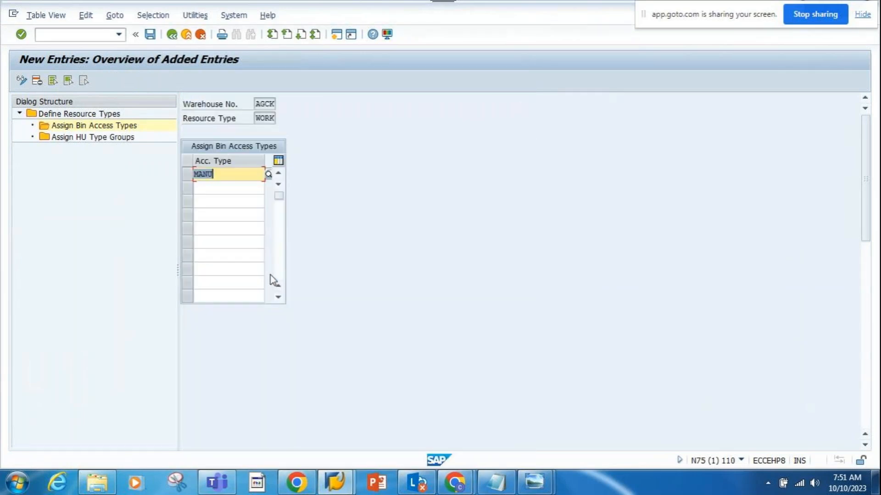
key(Return)
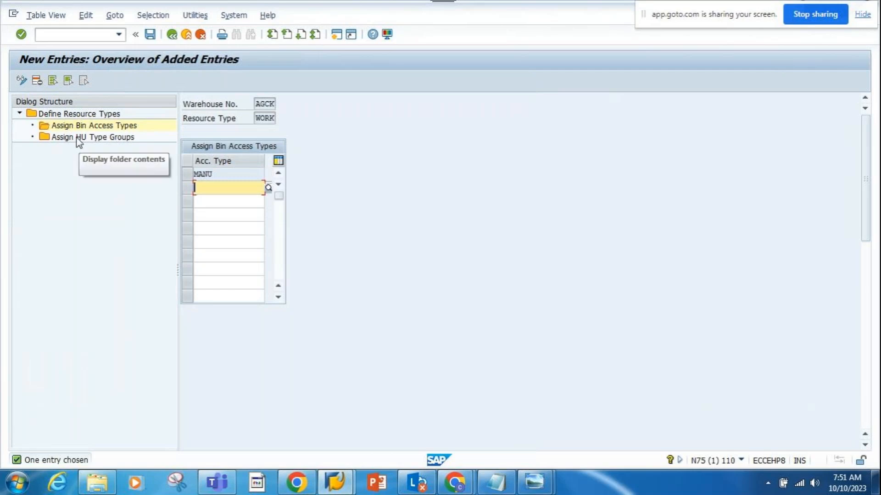
- Assign the handling unit type group AGG1 to the WORK resource type and review its bin access assignment
double_click(78, 137)
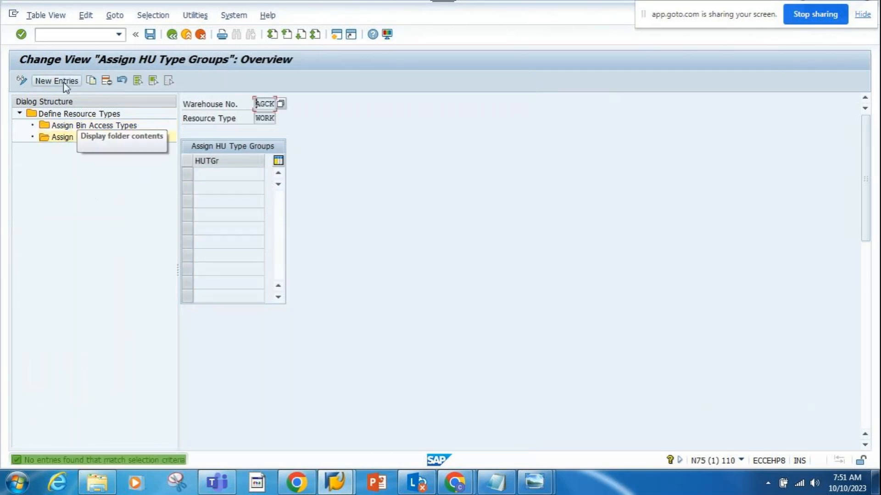
click(64, 86)
click(268, 173)
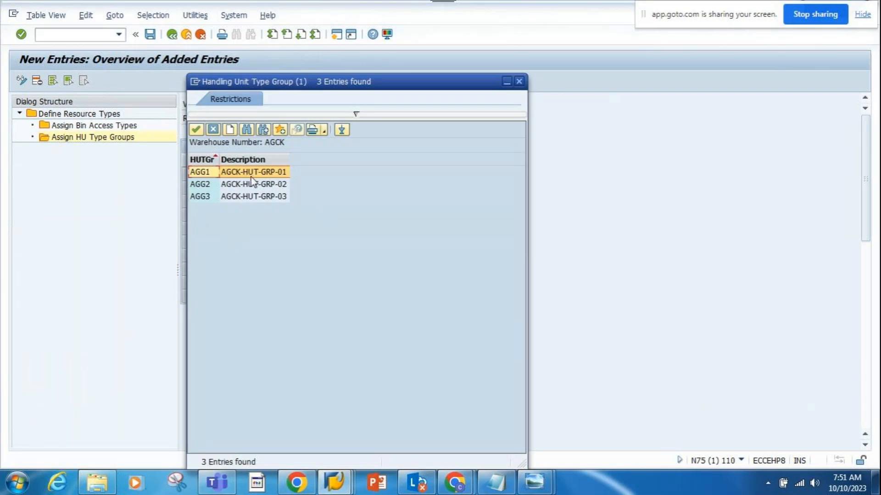
double_click(246, 171)
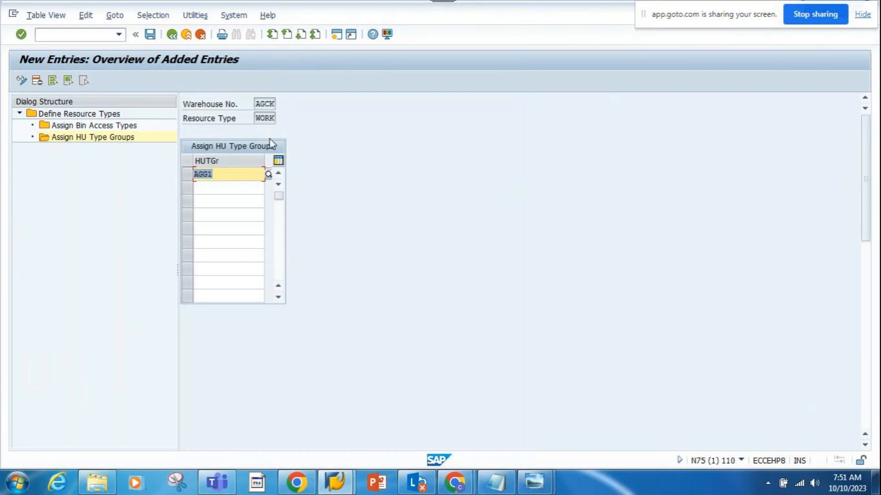
key(Return)
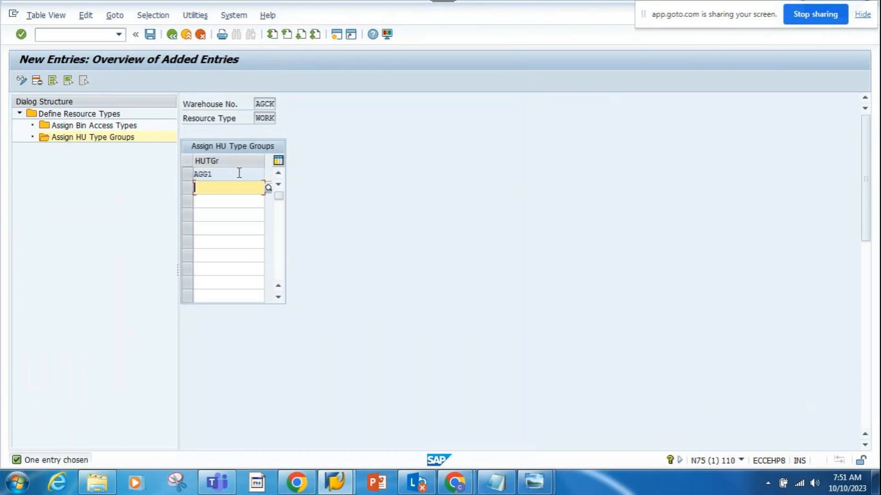
click(102, 129)
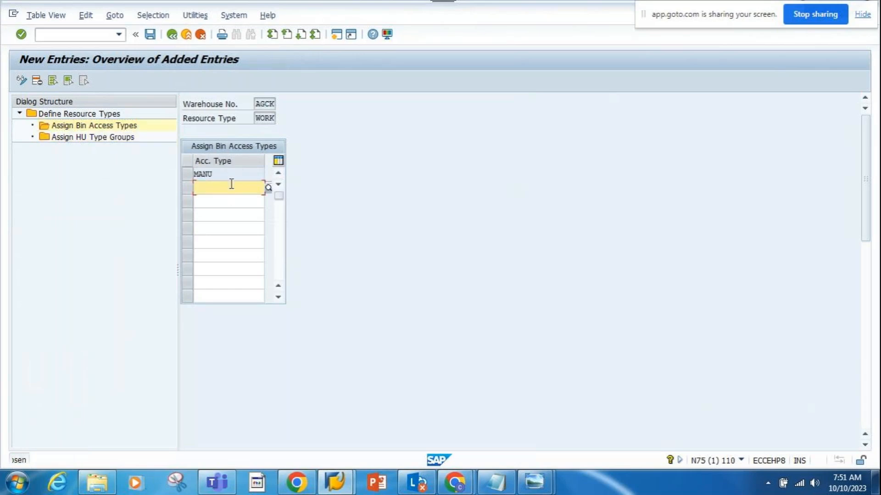
double_click(97, 140)
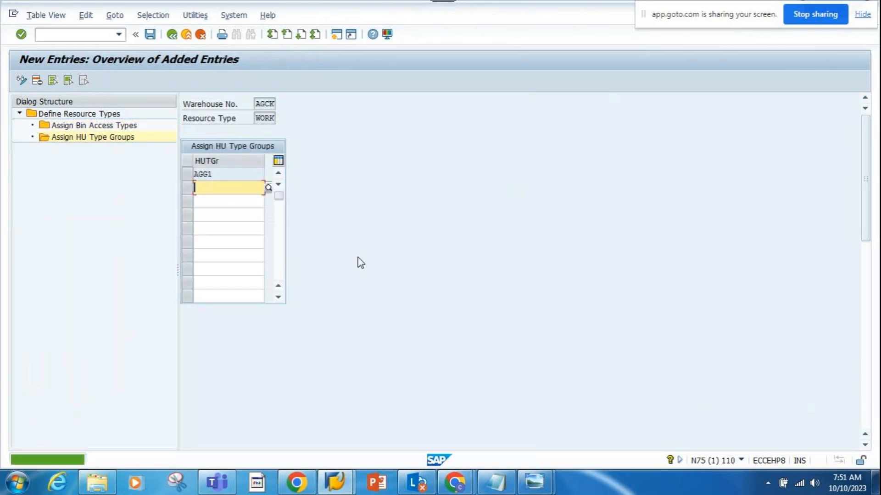
click(260, 193)
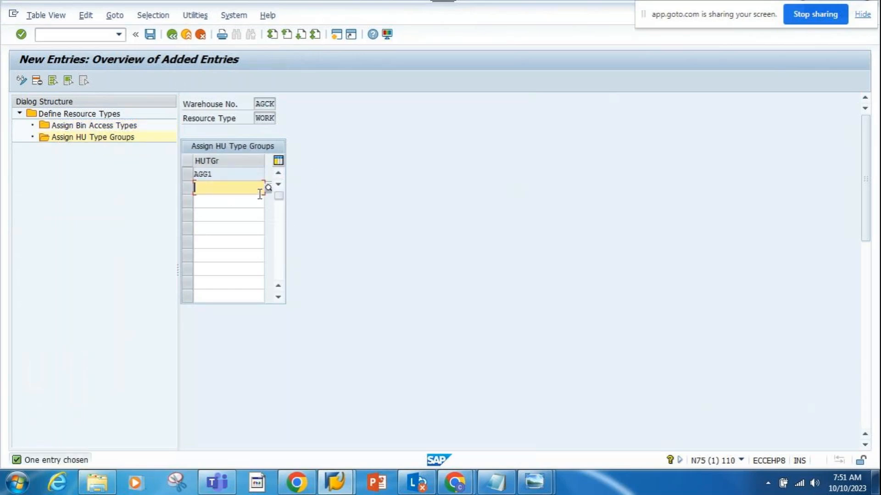
- Save the WORK resource type settings to the proposed customizing request and return to the resource types entry list
click(153, 38)
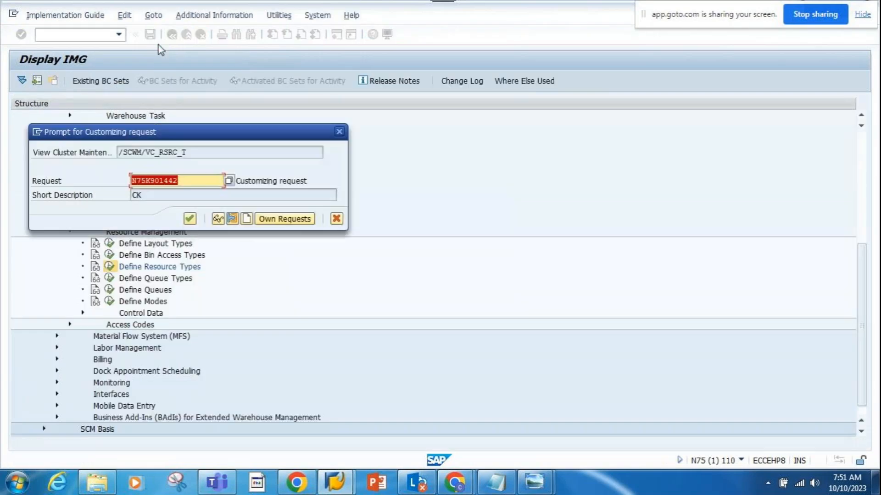
key(Return)
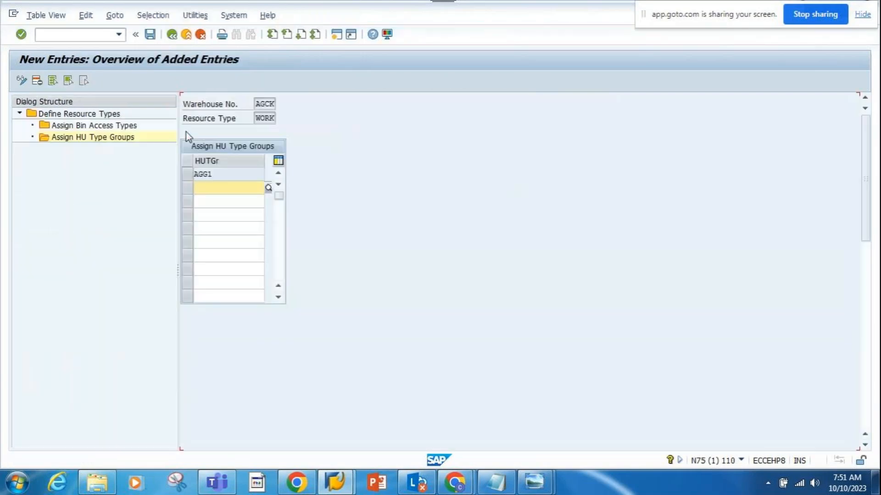
click(172, 36)
click(174, 38)
click(173, 36)
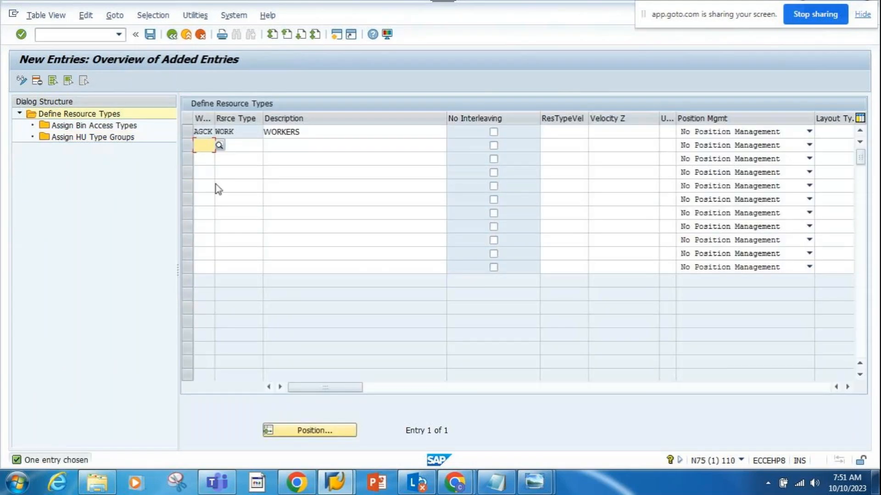
- Add a second resource type FORK with the description FORKLIFT for warehouse AGCK
text(AGCK)
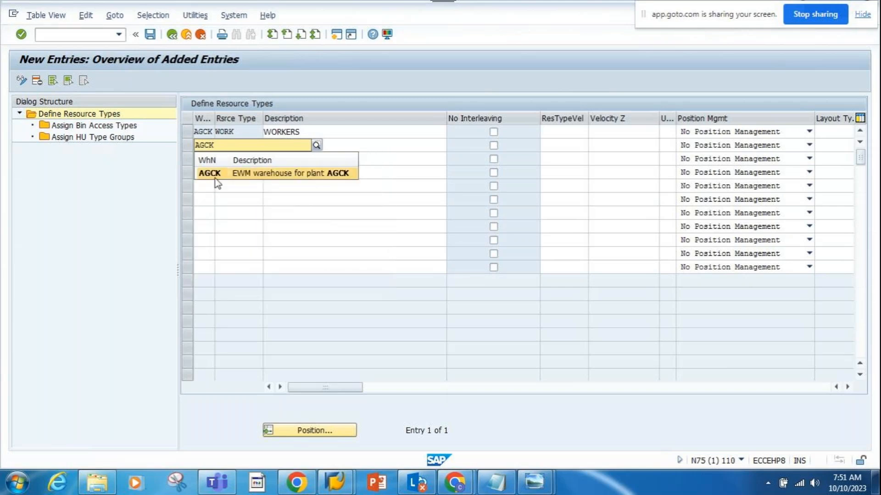
click(245, 145)
text(F)
click(226, 158)
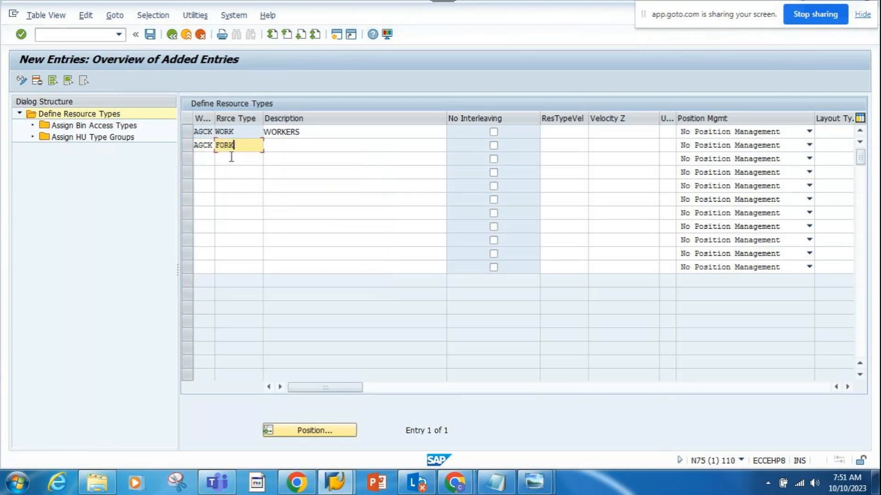
click(271, 146)
text(F)
click(279, 158)
key(Return)
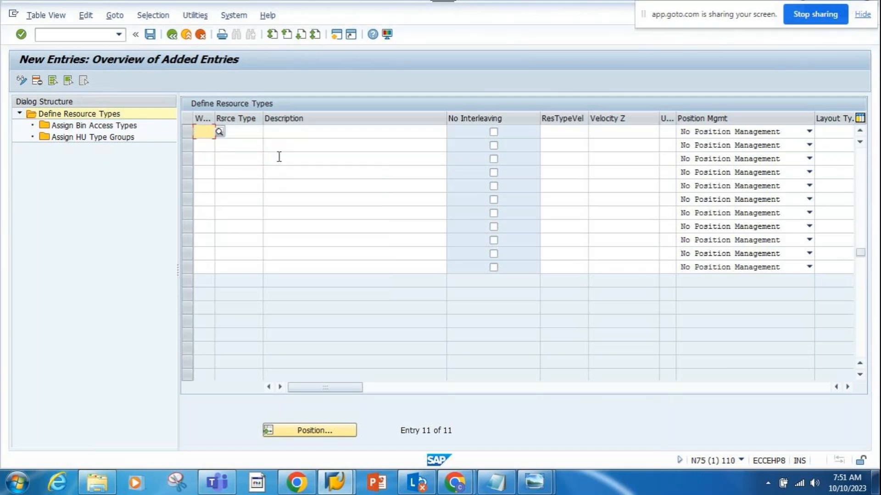
scroll(271, 152, up, 5)
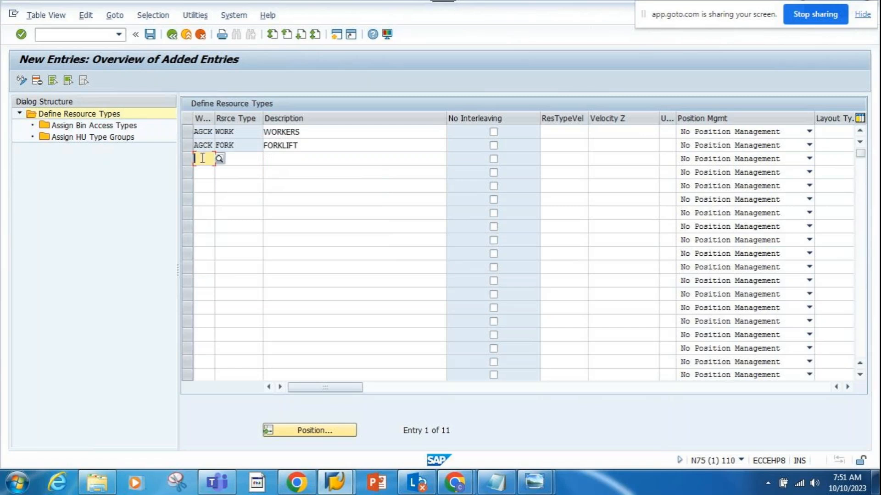
- Assign the bin access type MACH (MACHINE ACCESS) to the FORK resource type
click(188, 146)
double_click(125, 130)
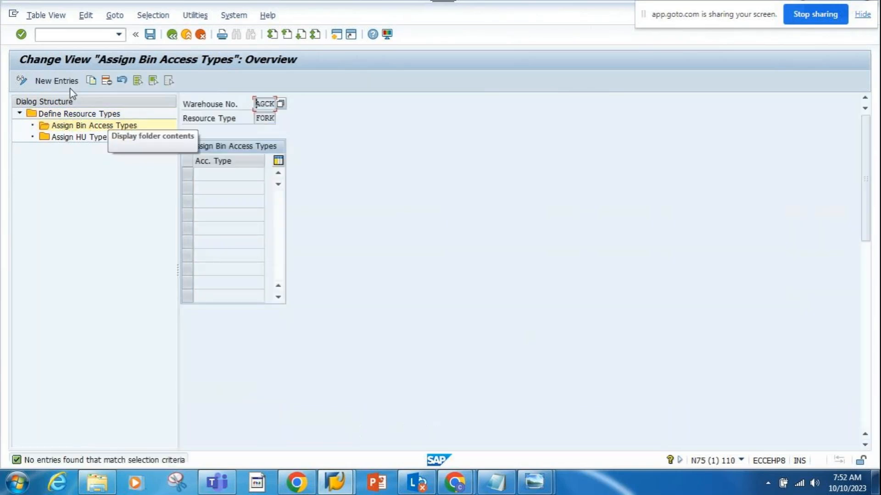
click(63, 83)
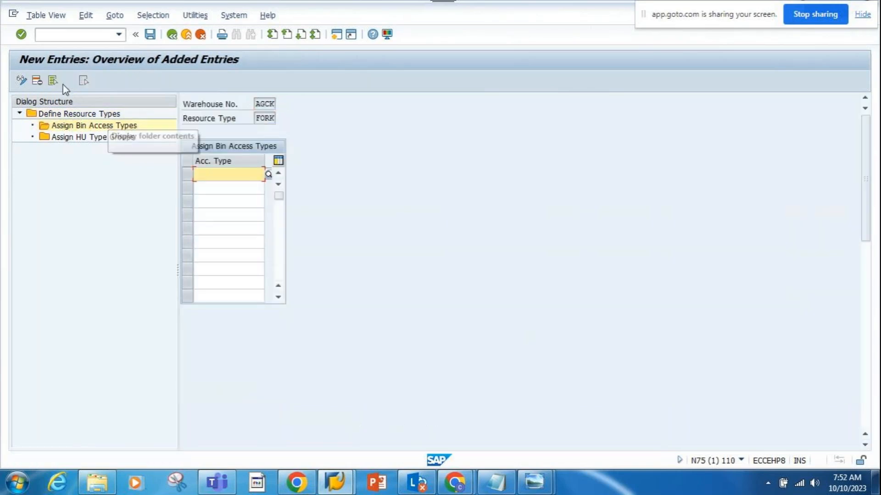
click(266, 176)
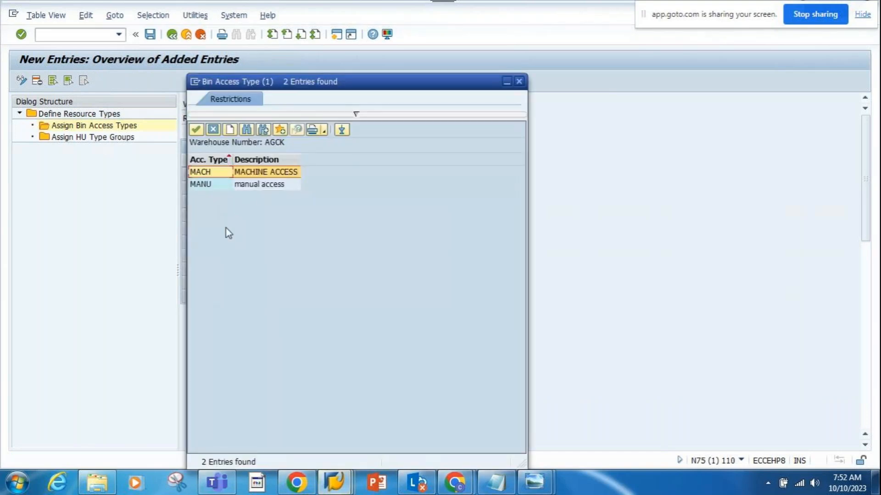
double_click(250, 172)
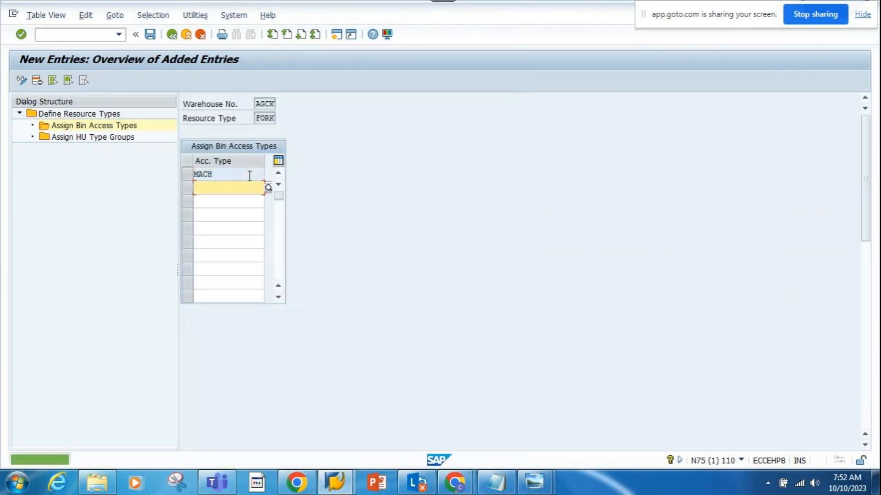
- Assign the handling unit type group AGG2 to the FORK resource type as a new entry
double_click(107, 138)
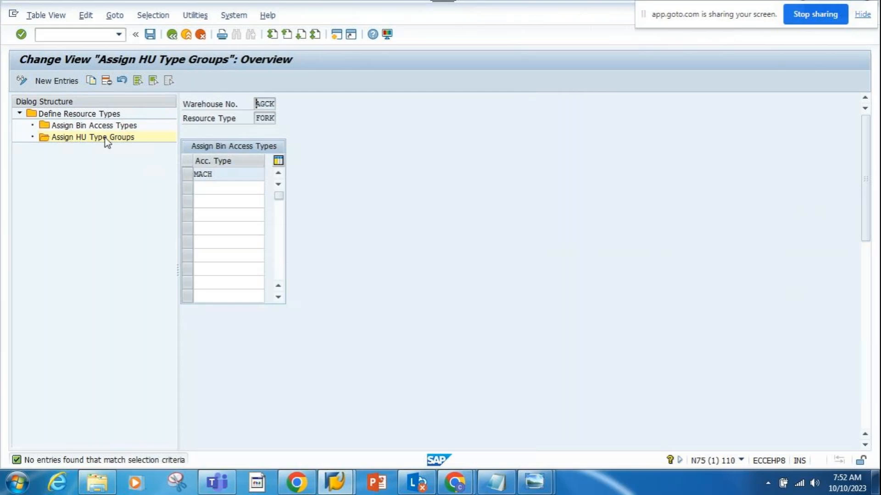
click(69, 82)
click(265, 176)
click(256, 185)
click(255, 186)
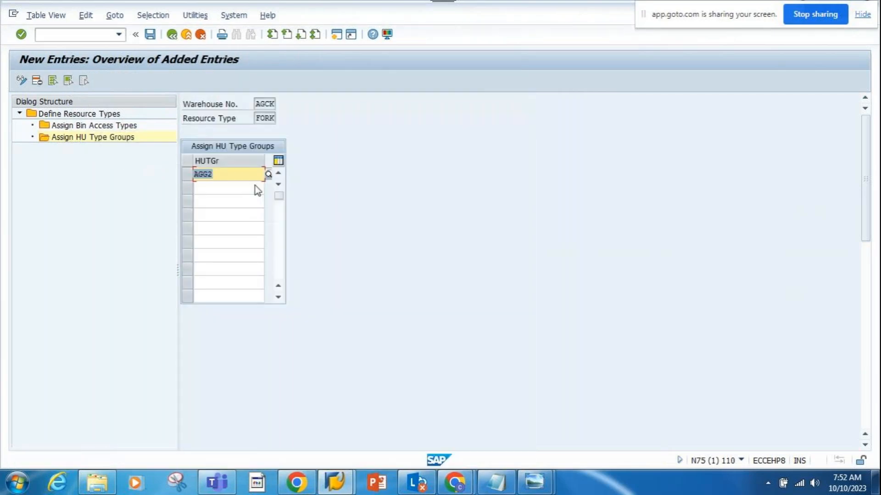
- Save the FORK resource type assignments and return to the implementation guide structure
click(152, 36)
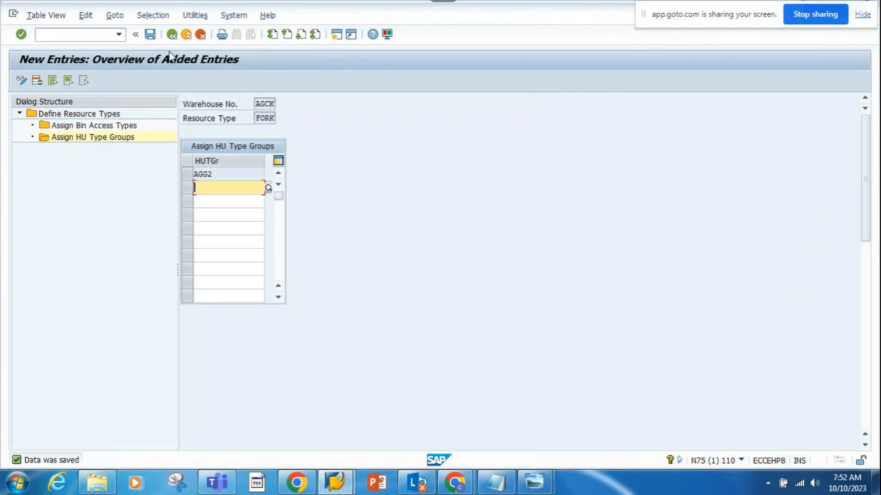
click(150, 34)
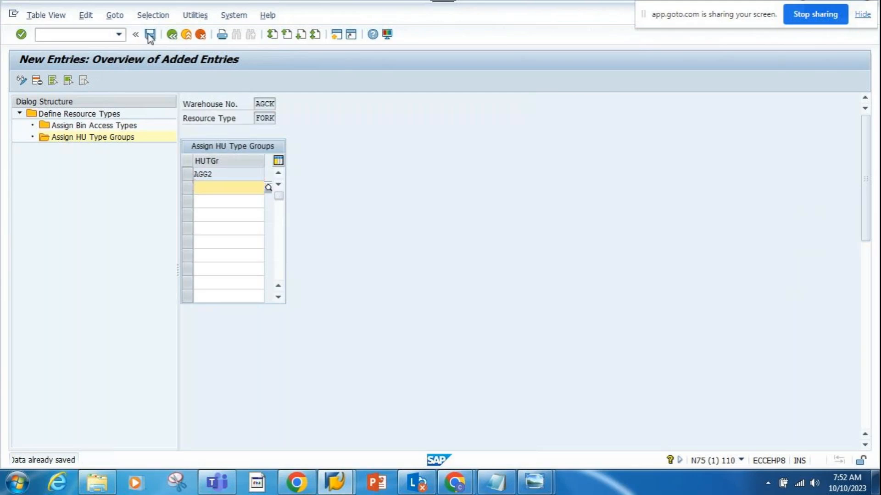
click(172, 35)
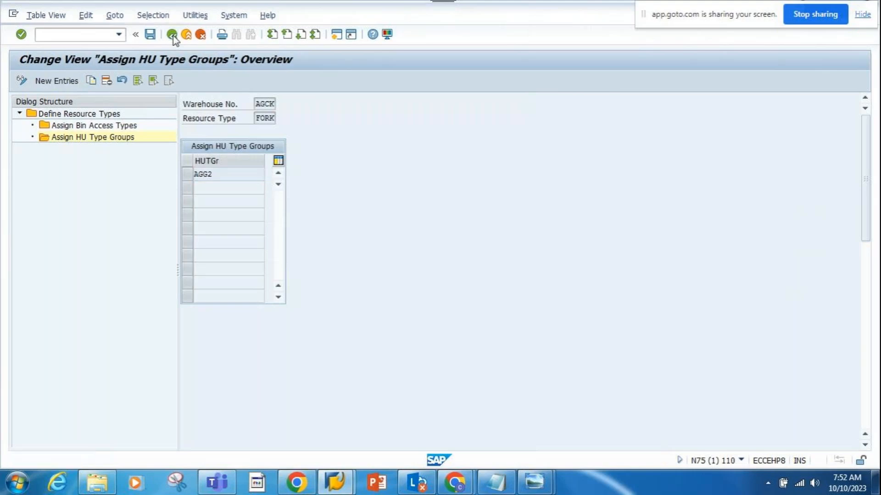
click(172, 35)
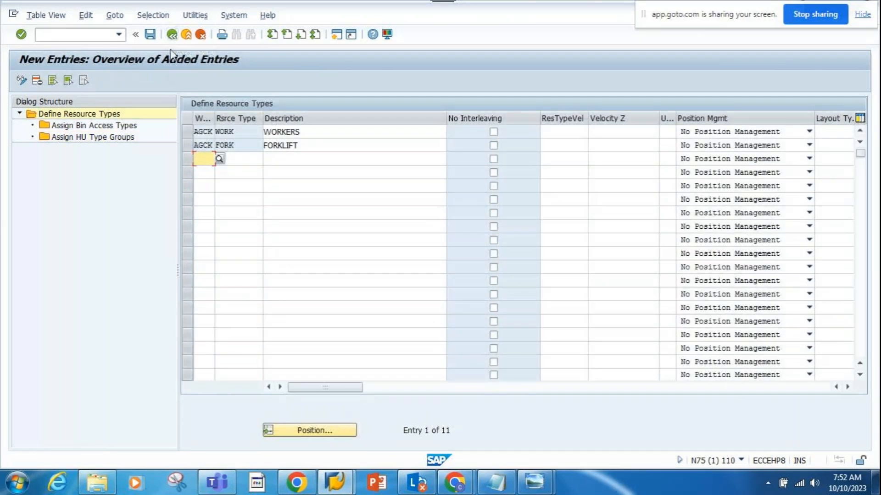
click(172, 35)
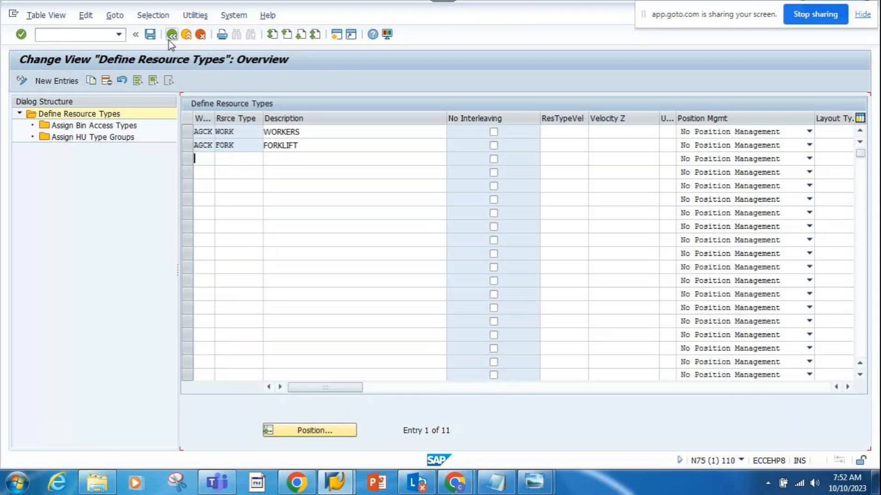
click(172, 35)
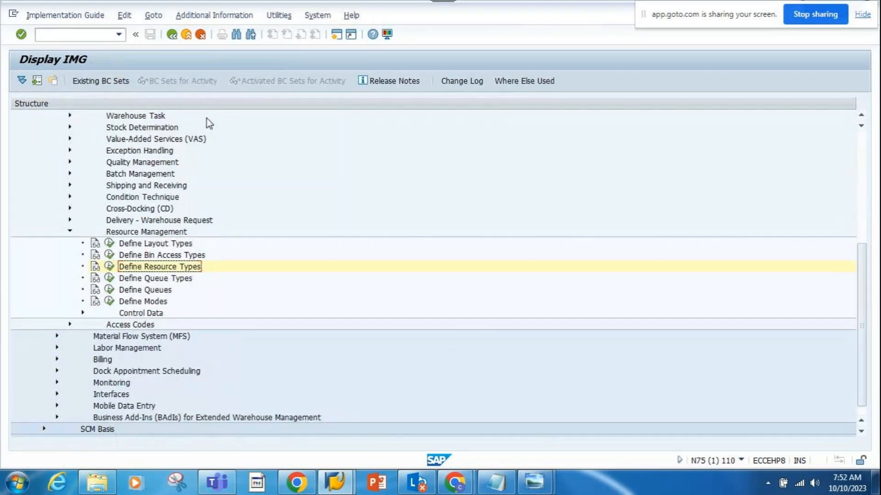
- Start a new session and expand the Extended Warehouse Management master data down to Resource Management
click(339, 36)
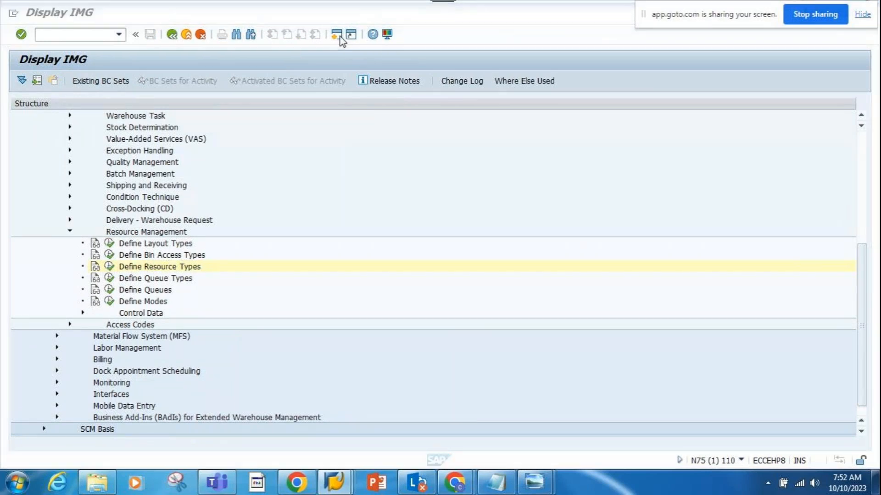
click(31, 162)
click(45, 173)
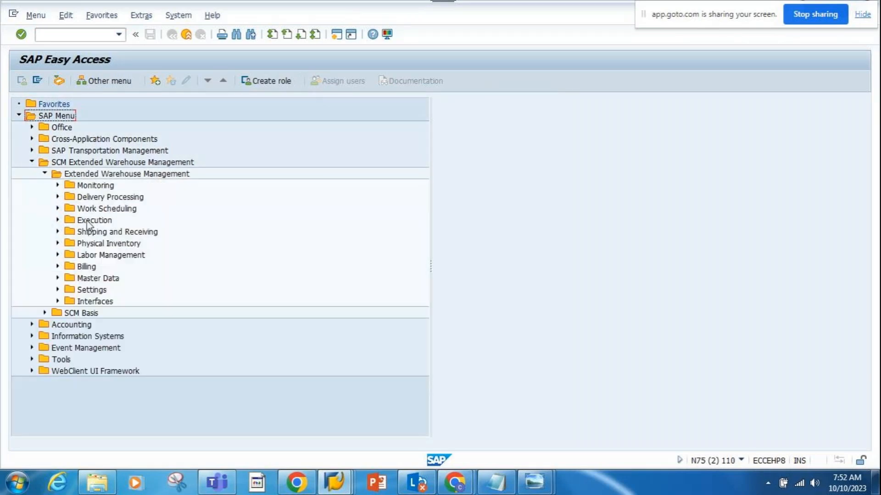
click(57, 278)
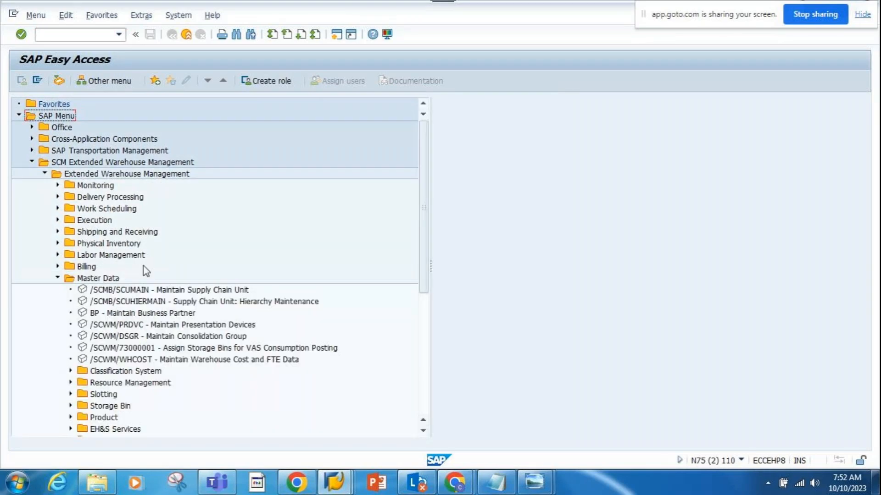
scroll(144, 266, down, 2)
scroll(142, 287, down, 2)
click(141, 282)
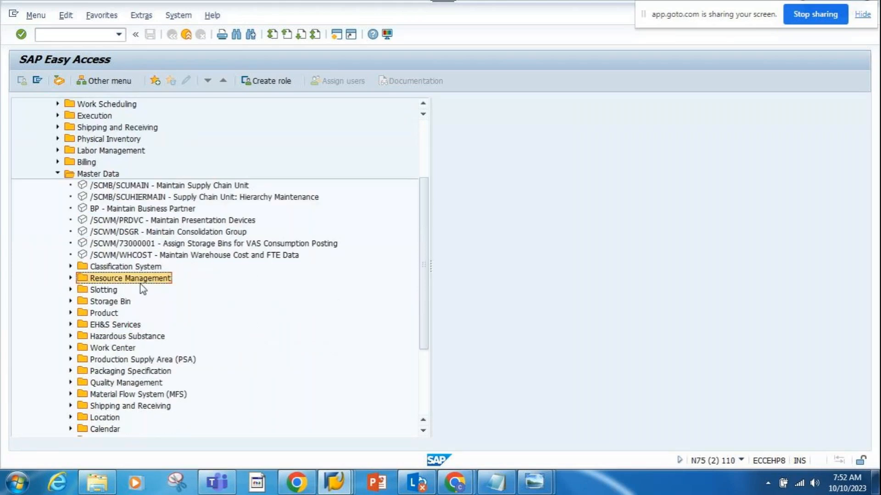
click(70, 278)
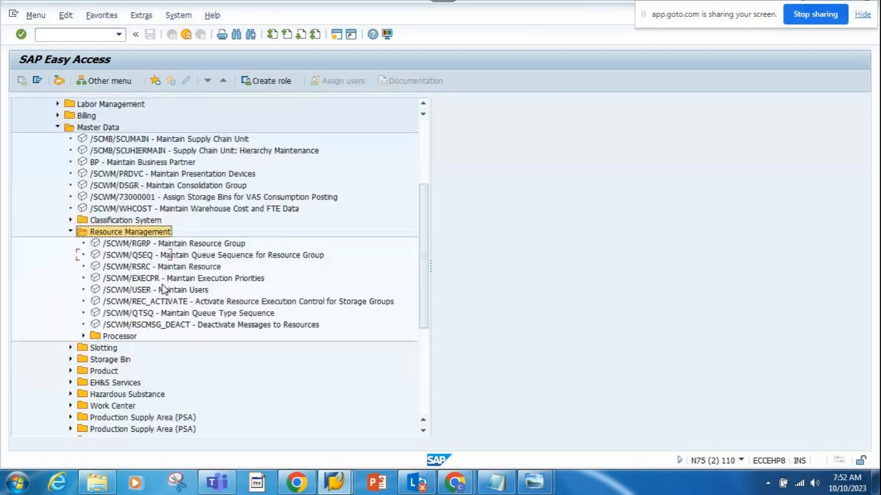
- Start /SCWM/RGRP - Maintain Resource Group with AGCK as the warehouse number
click(171, 244)
double_click(171, 245)
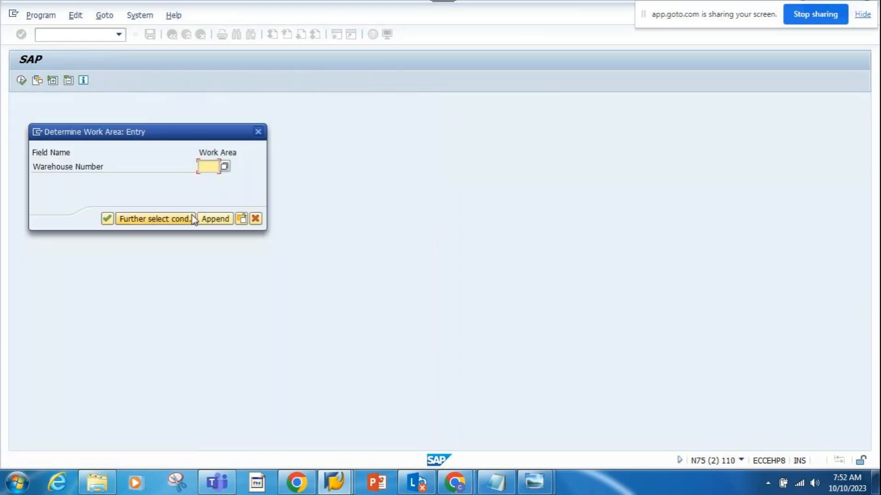
text(AGCK)
key(Return)
- Switch the resource groups to change mode and add RG01 with the description Resource group-01
click(21, 80)
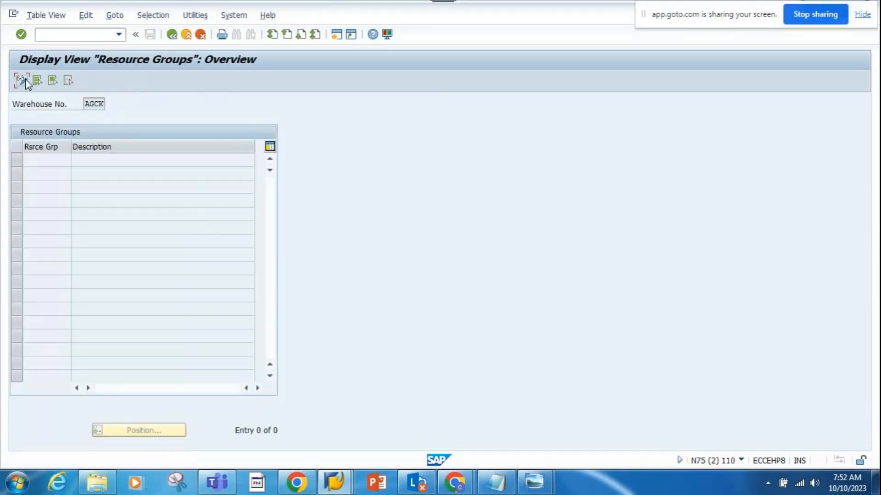
key(F5)
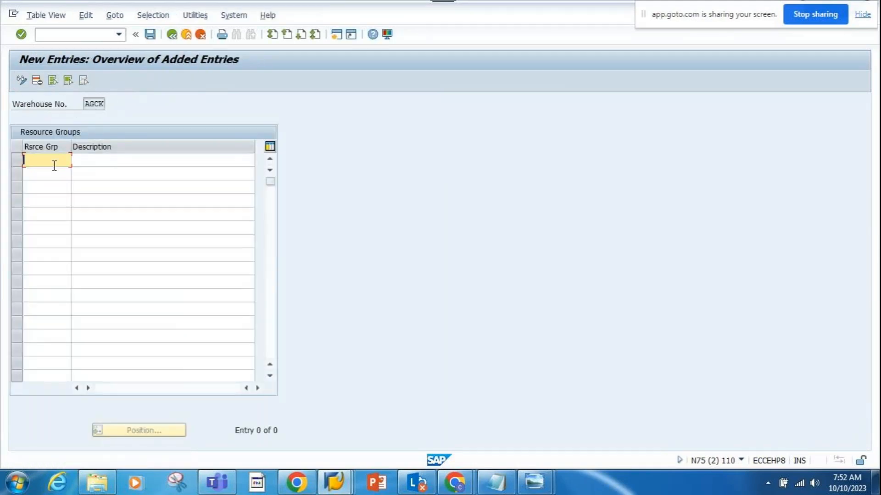
text(RG01)
click(81, 160)
click(87, 182)
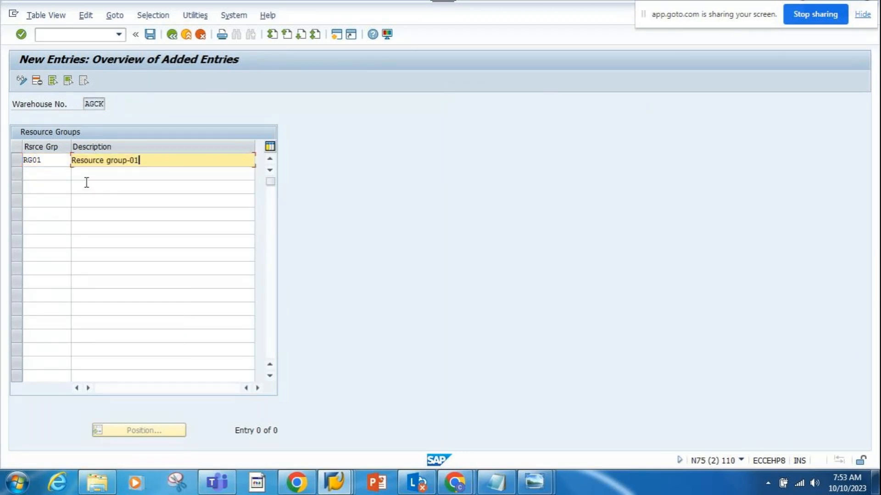
- Add a second resource group RG02 with the description Resource group-02
click(52, 174)
text(RG02)
click(103, 174)
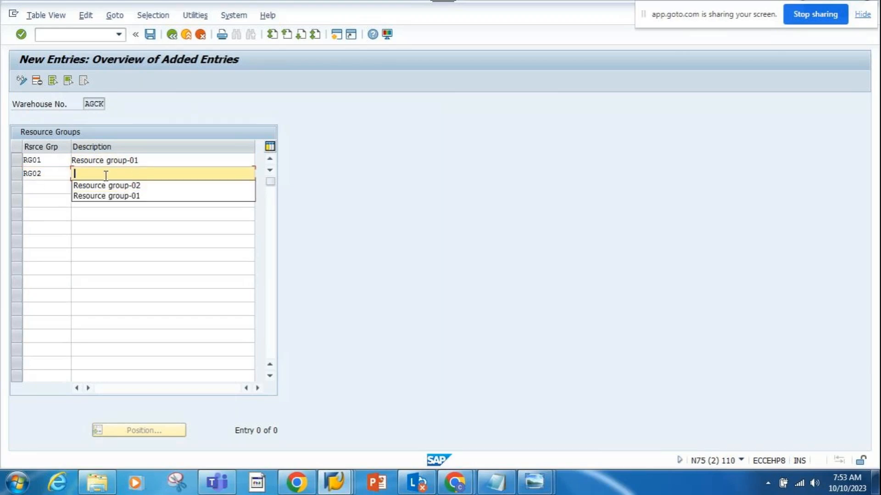
click(127, 186)
key(Return)
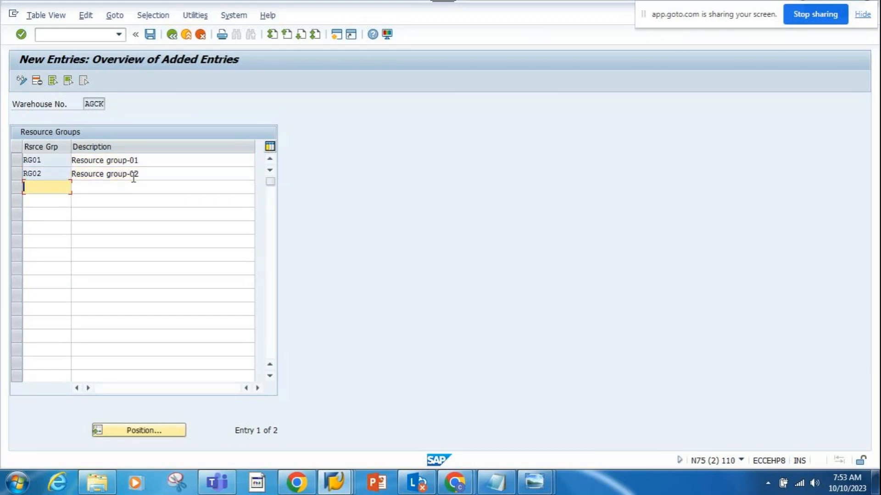
- Save the new resource groups for warehouse AGCK and return to SAP Easy Access
click(150, 34)
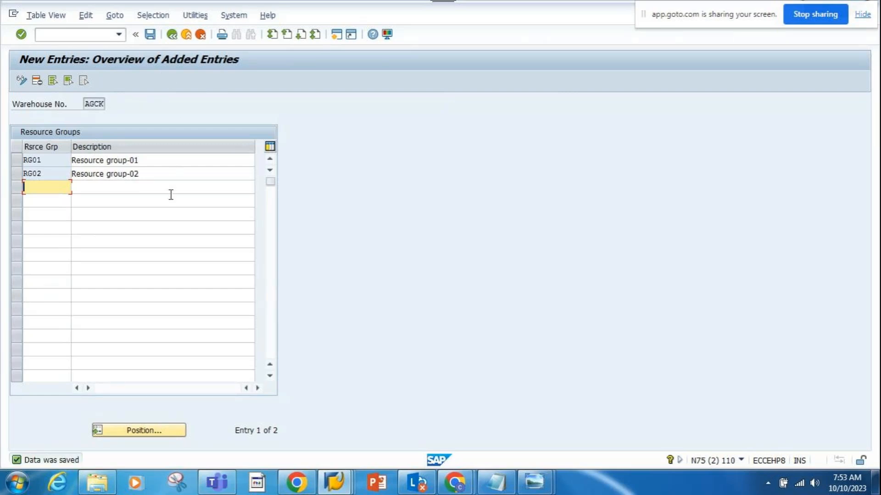
click(150, 34)
click(176, 40)
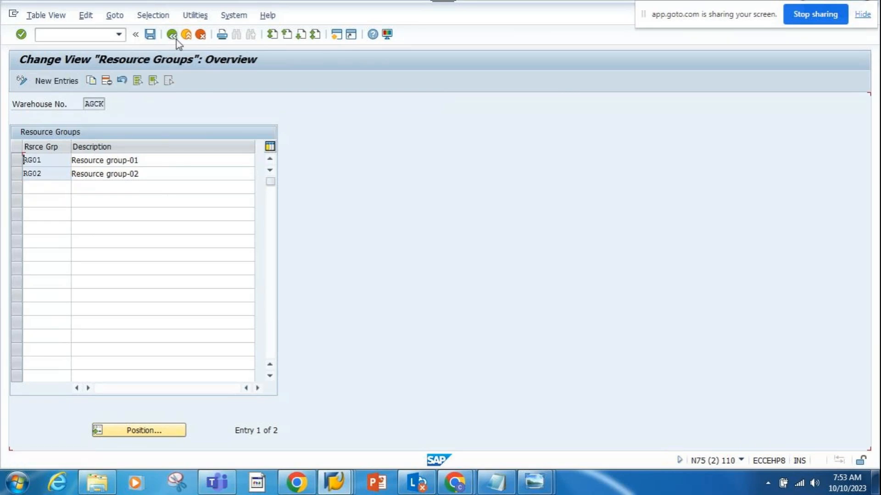
click(175, 39)
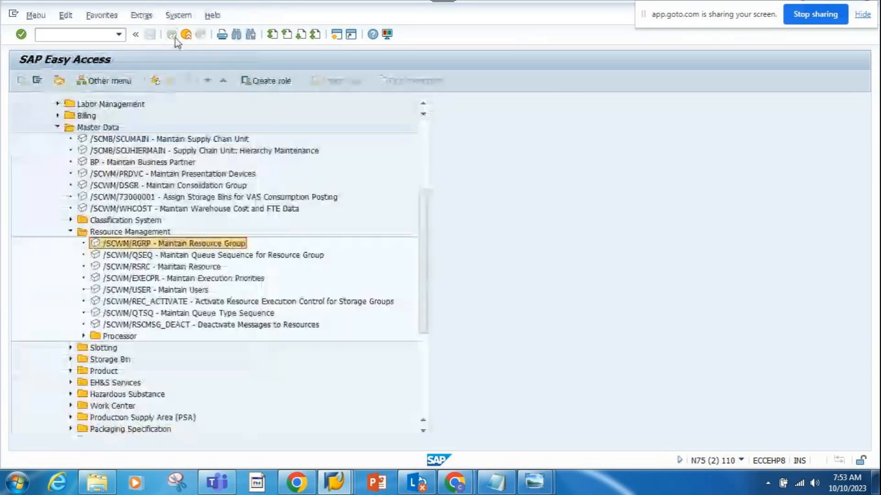
- Switch to the resources group image in Windows Photo Viewer and examine which queue and resource types belong to each resource group
click(200, 258)
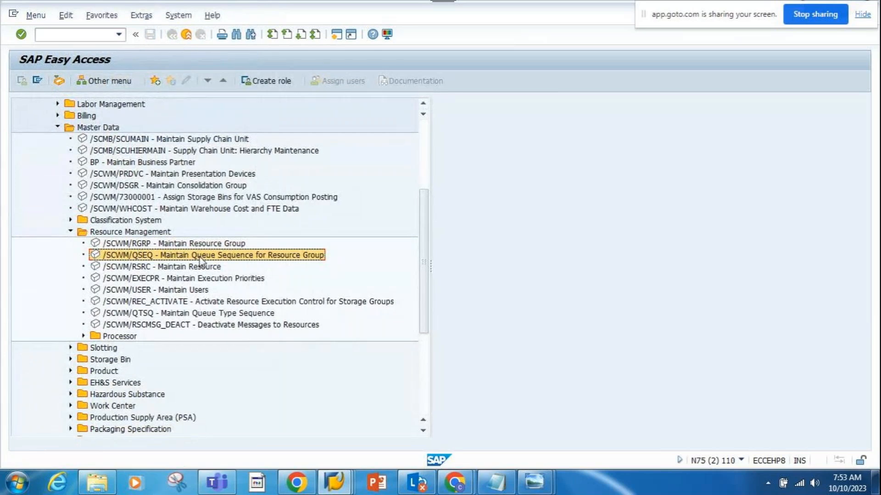
click(384, 489)
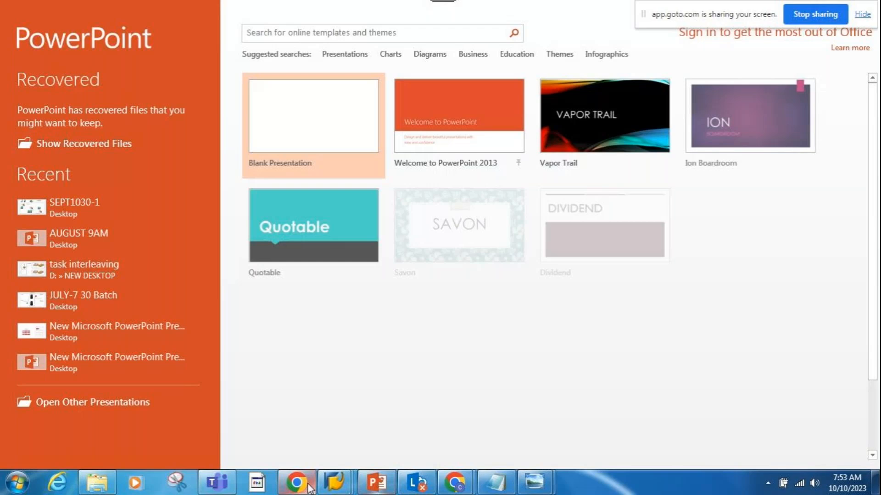
click(875, 485)
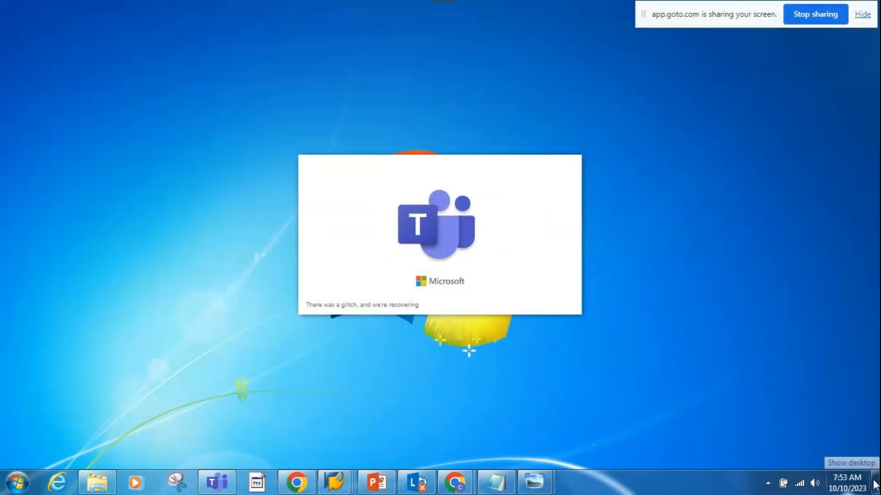
mouse_move(534, 481)
click(605, 403)
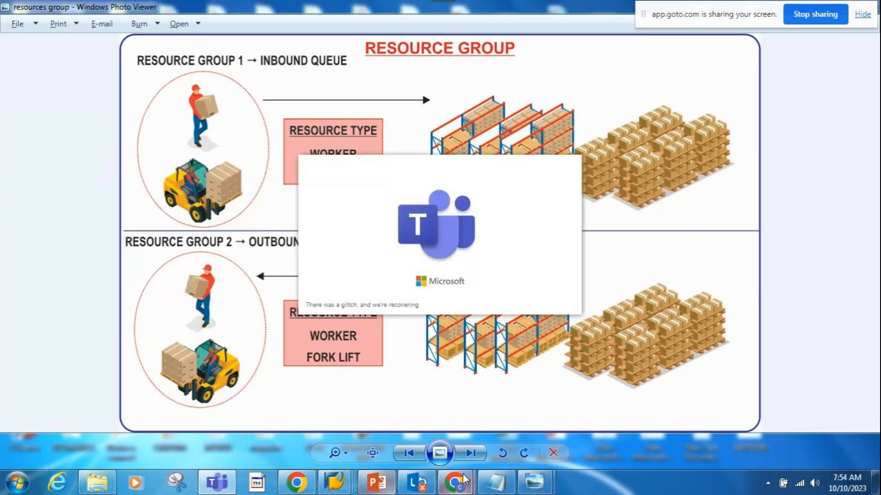
- Return to SAP Easy Access, start /SCWM/QSEQ - Maintain Queue Sequence for Resource Group, and open new entries in change mode
mouse_move(335, 482)
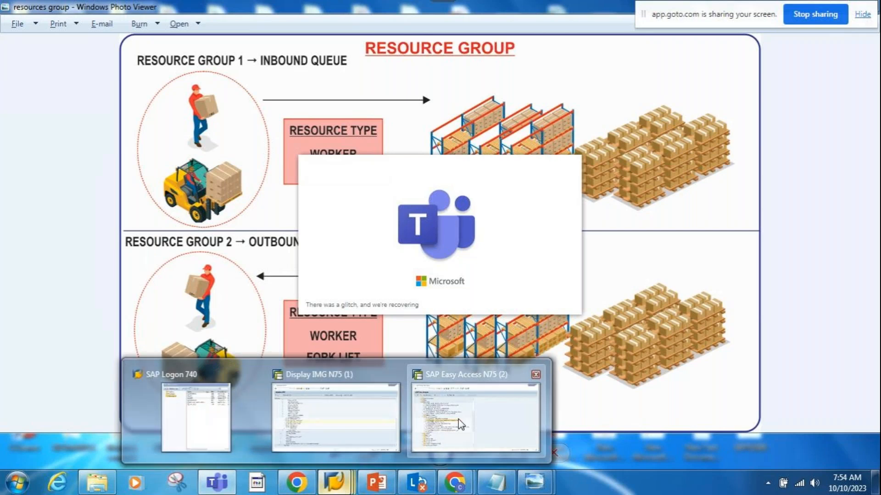
click(458, 419)
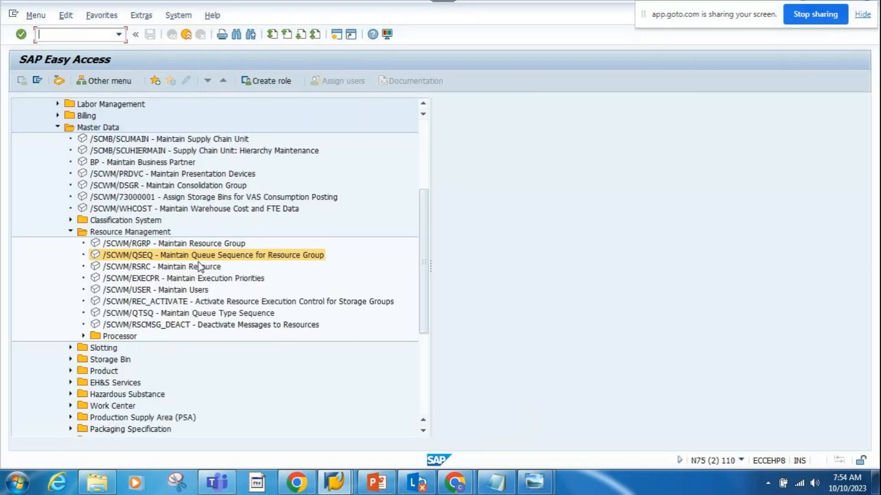
double_click(197, 257)
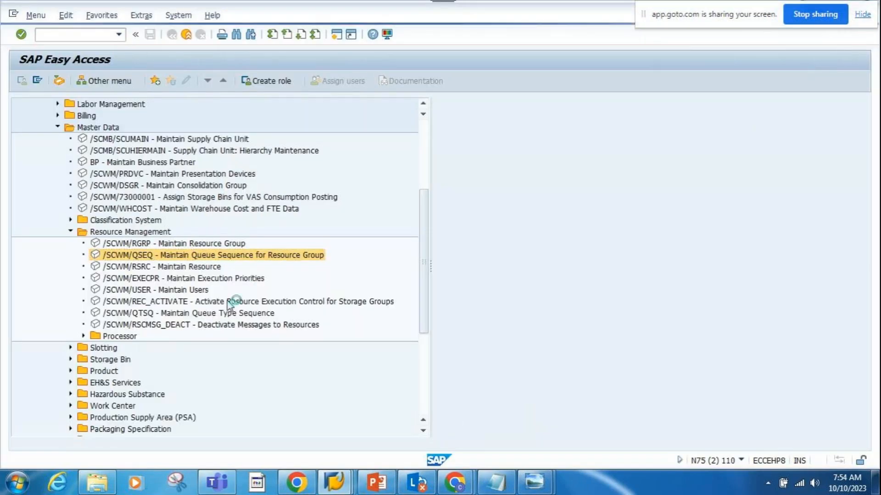
click(21, 80)
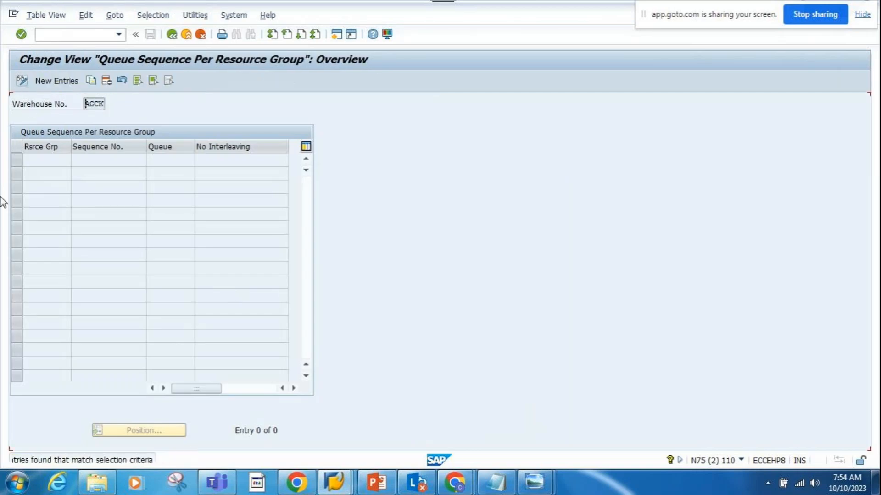
click(56, 82)
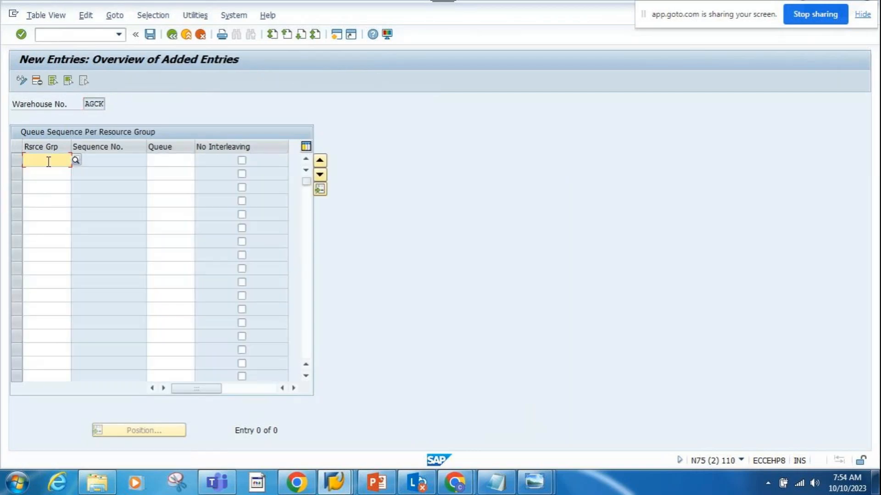
- Add a queue sequence entry assigning the INBOUND queue to resource group RG01, leaving No Interleaving unchecked
text(RG01)
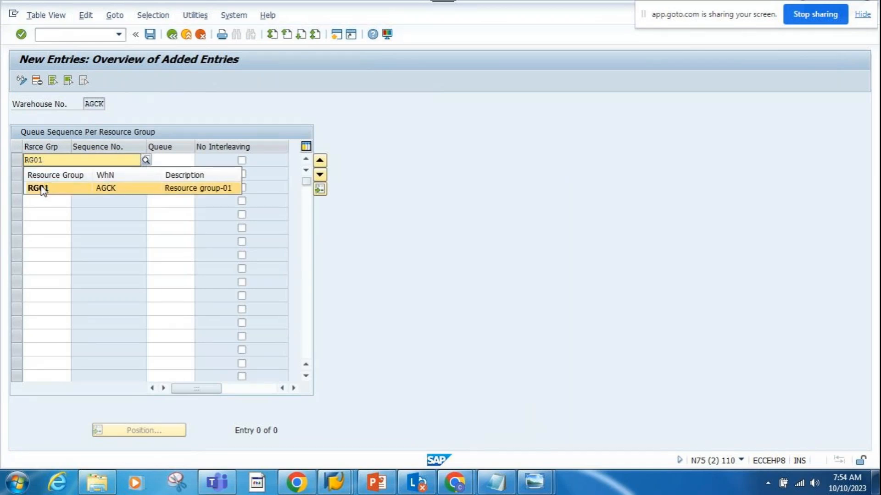
click(45, 188)
click(182, 161)
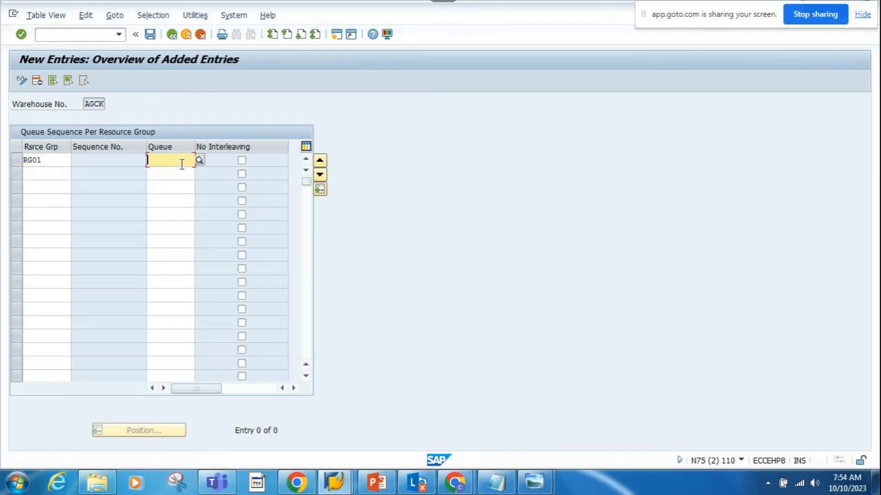
click(199, 162)
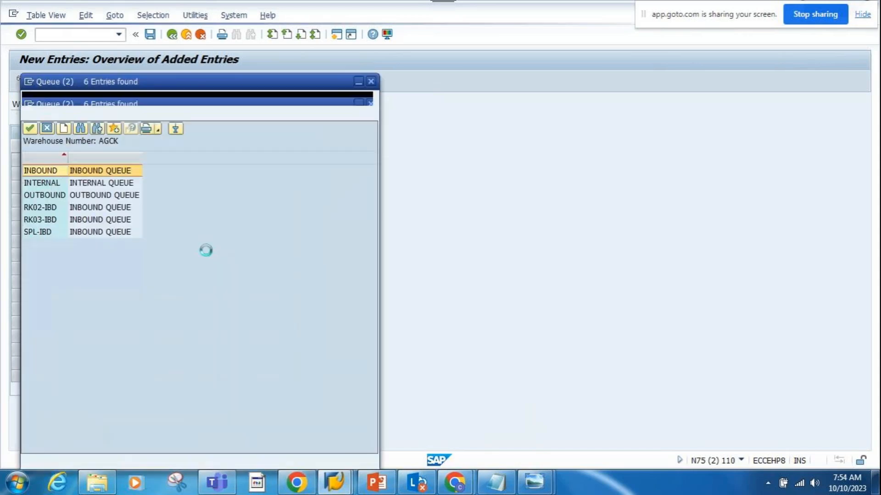
double_click(96, 175)
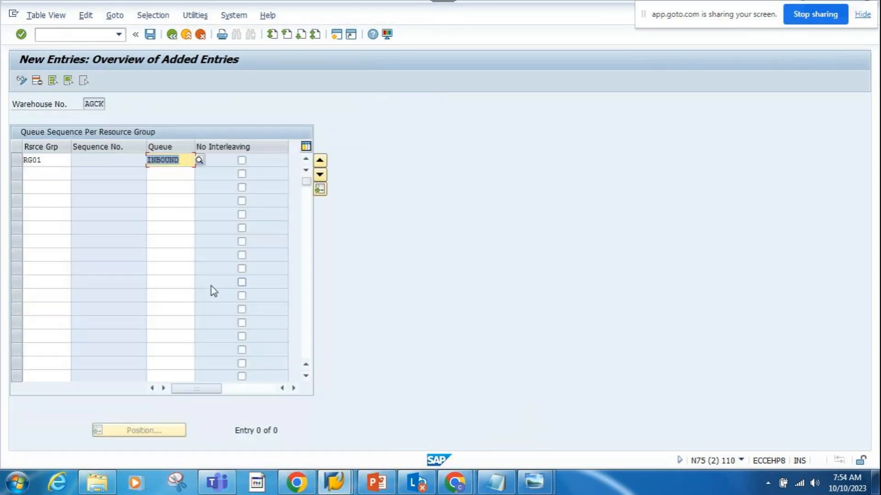
key(Return)
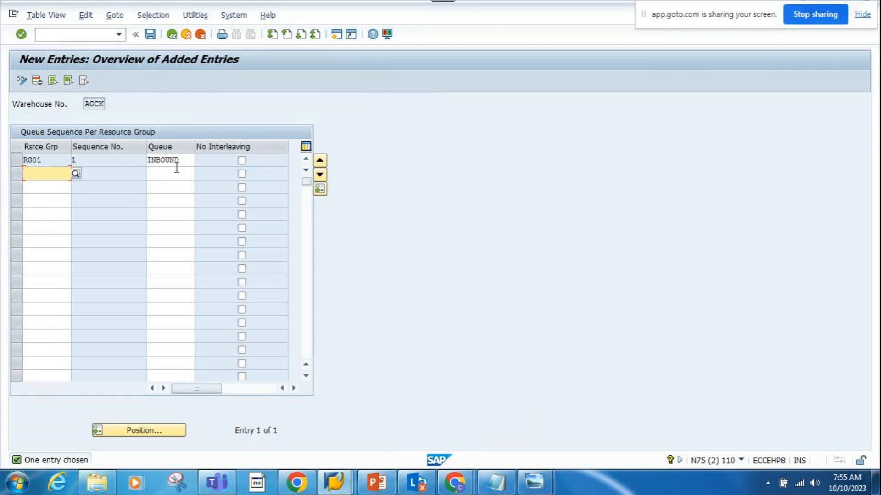
click(242, 160)
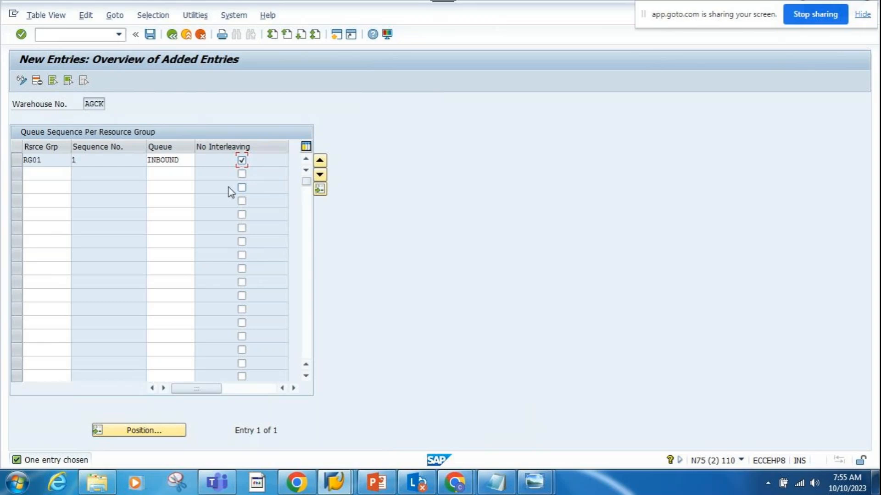
click(241, 161)
- Add a second queue sequence entry for resource group RG01 with the OUTBOUND queue
click(54, 174)
text(RG)
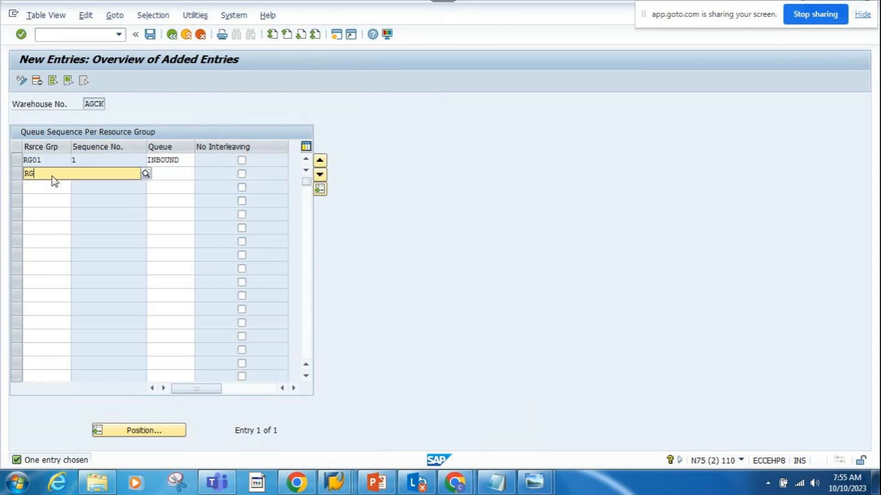
text(01)
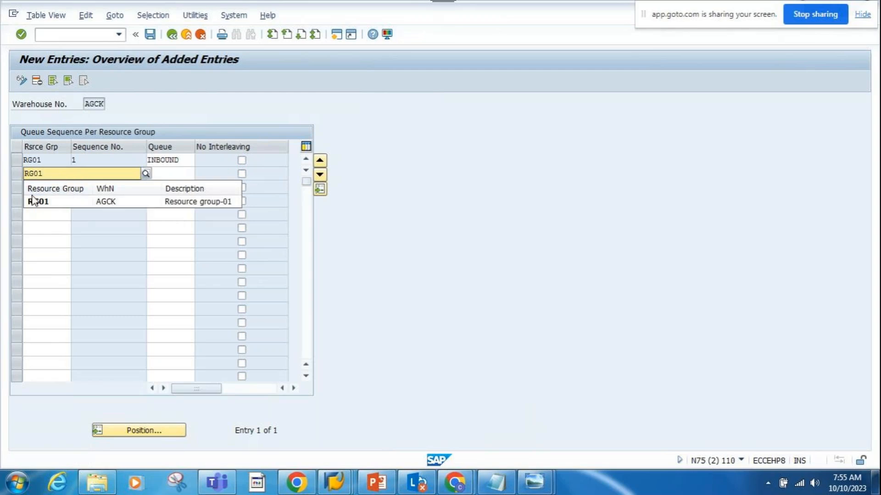
click(35, 202)
click(169, 173)
text(OUT)
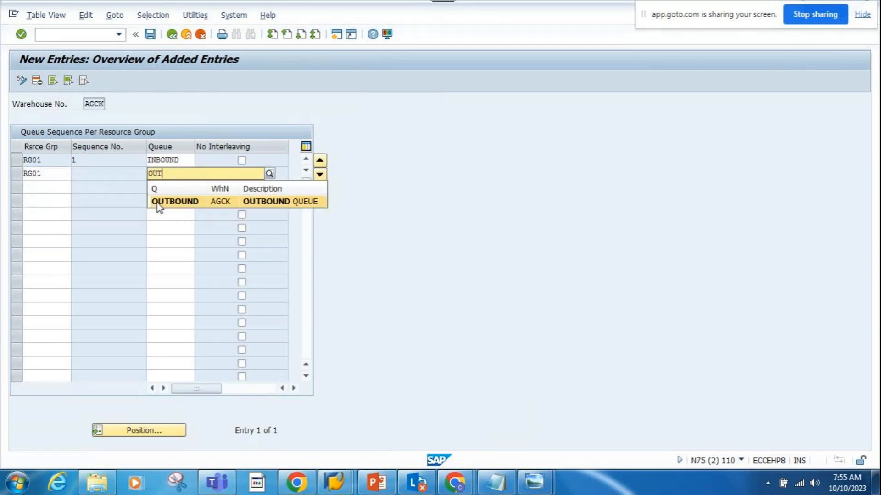
click(159, 203)
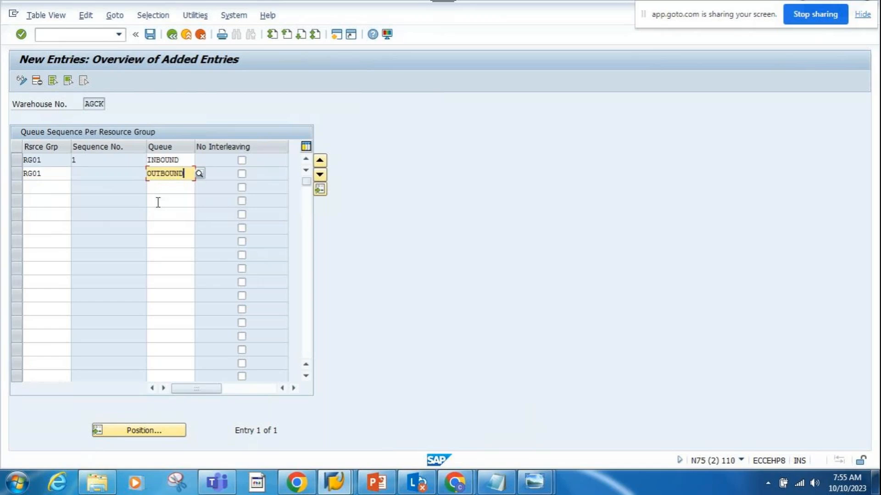
key(Return)
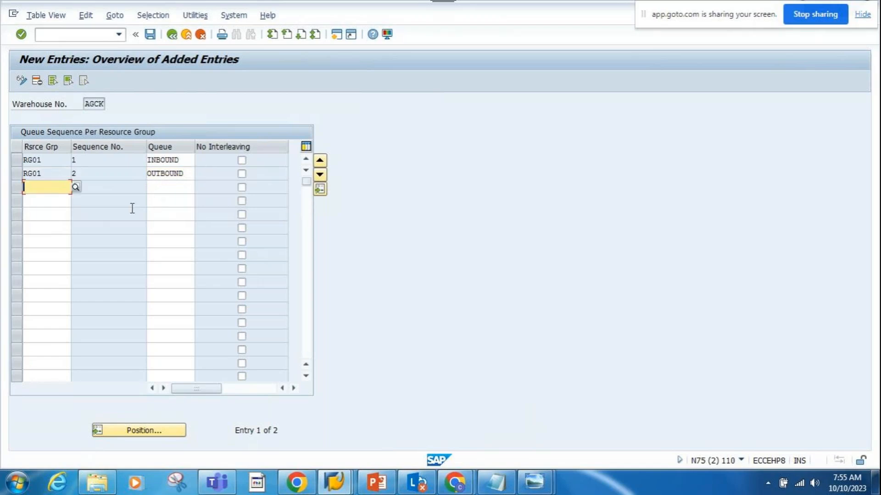
- Add a queue sequence entry assigning the OUTBOUND queue to resource group RG02
text(RG02)
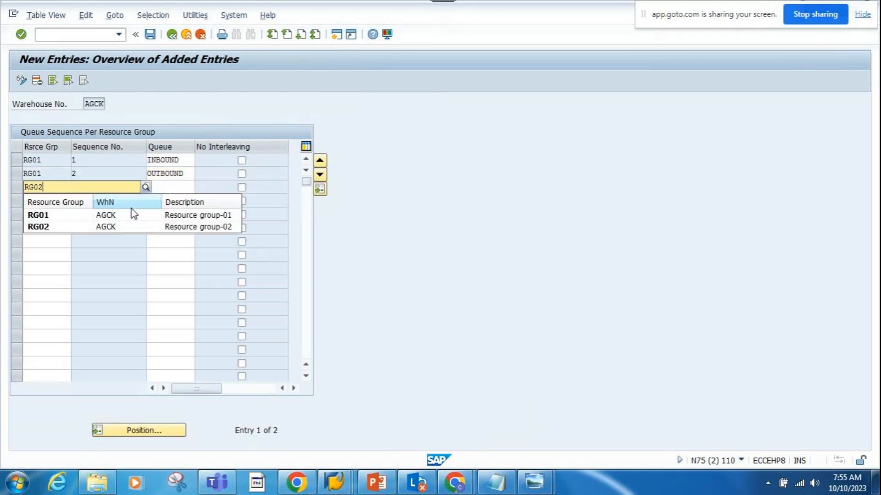
click(46, 226)
click(176, 187)
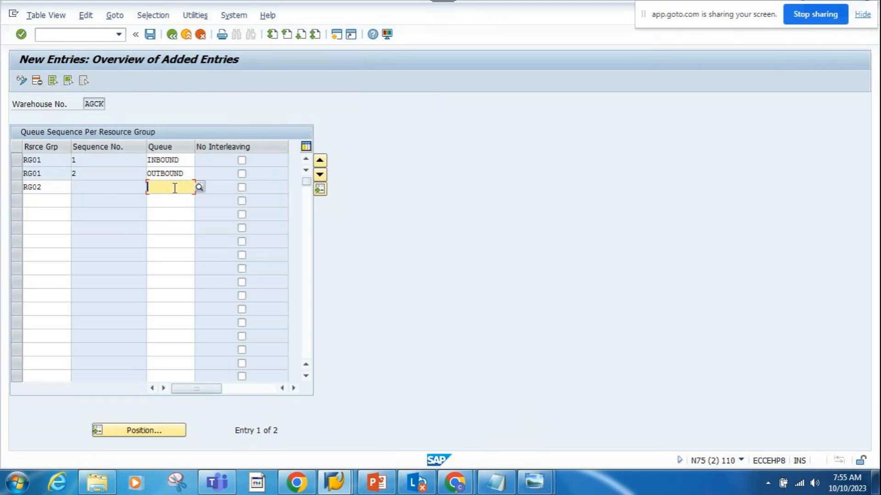
text(OUT)
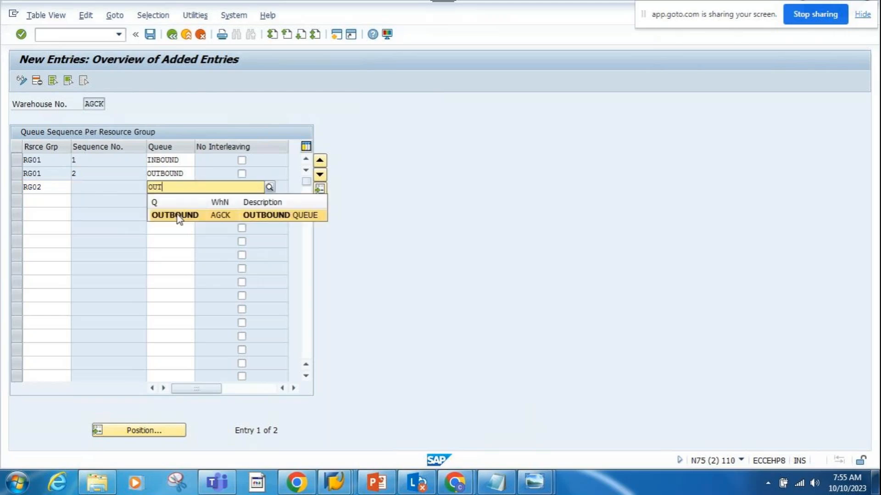
click(178, 213)
key(Return)
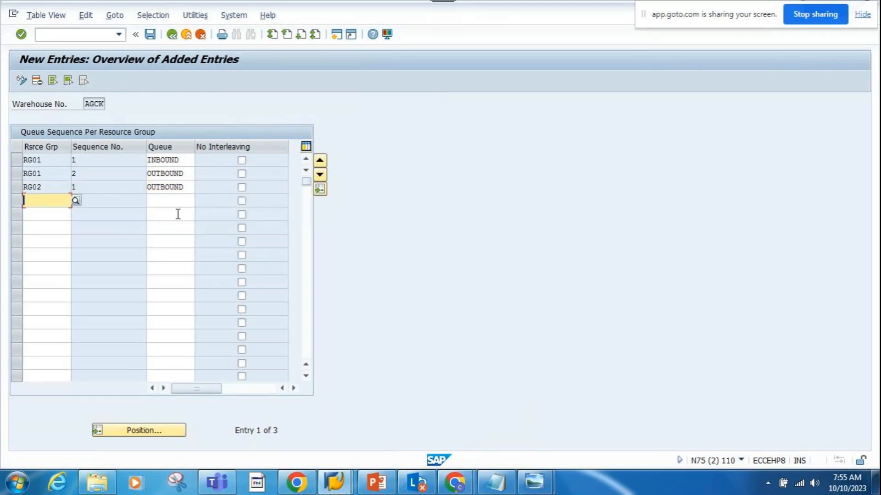
- Add a second queue sequence entry for resource group RG02 with the INBOUND queue
text(RG02)
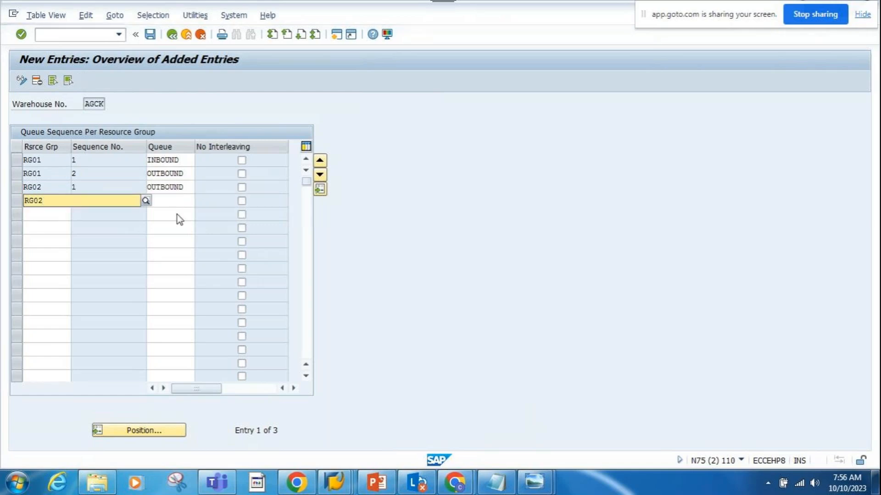
click(54, 235)
click(181, 200)
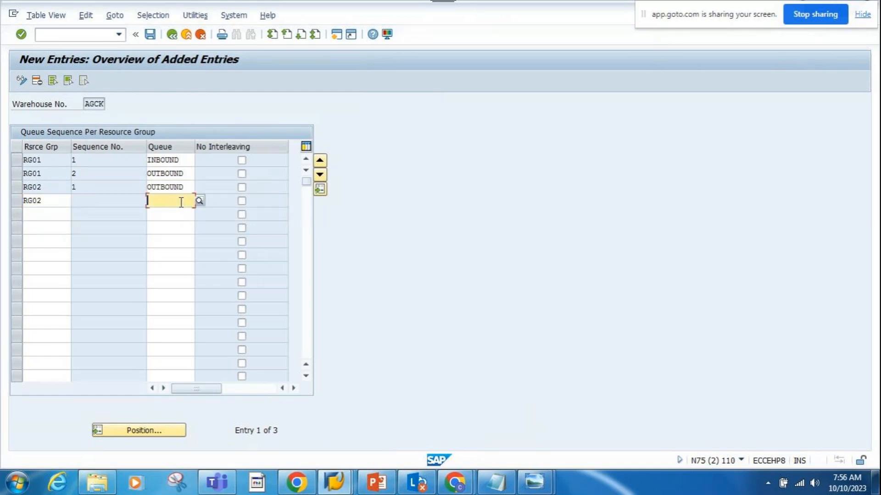
text(INBOUND)
click(174, 228)
key(Return)
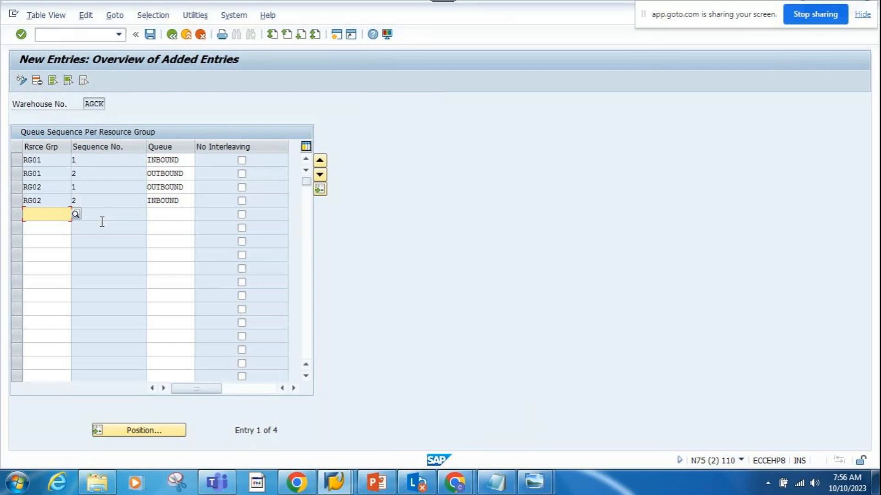
- Save the queue sequences for warehouse AGCK and return to SAP Easy Access
click(147, 35)
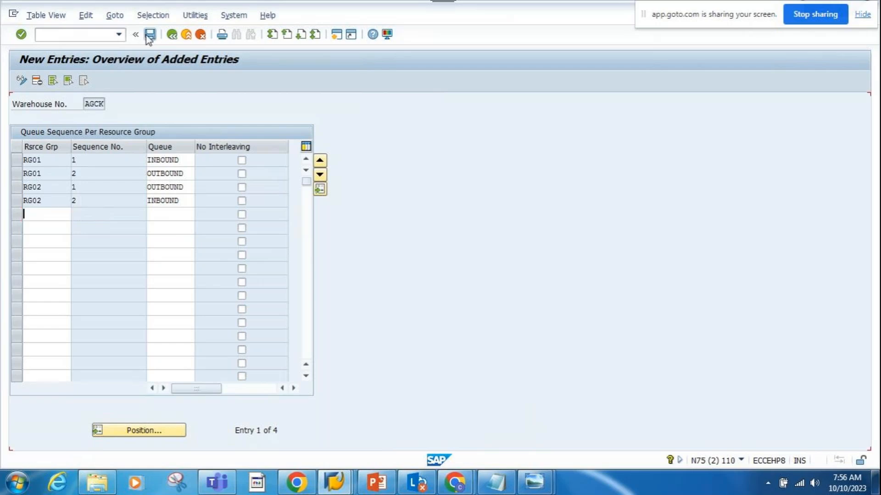
click(169, 38)
click(168, 39)
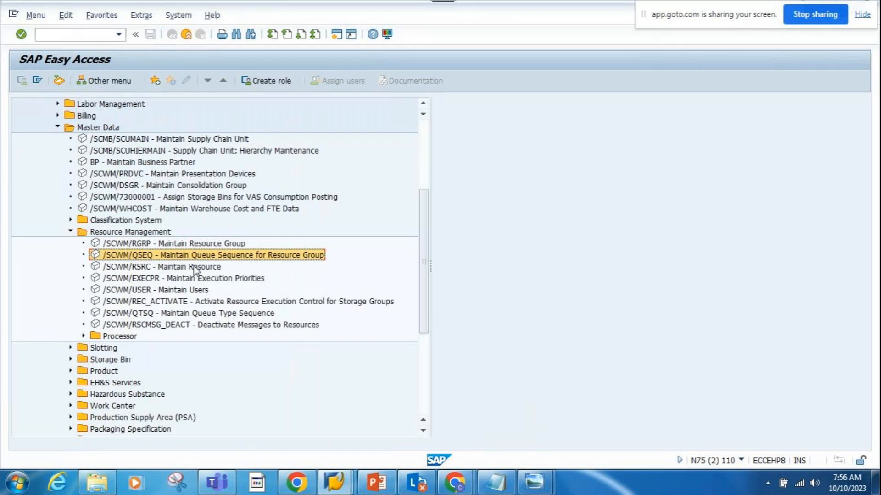
- Start /SCWM/RSRC - Maintain Resource and open new entries in change mode
click(195, 268)
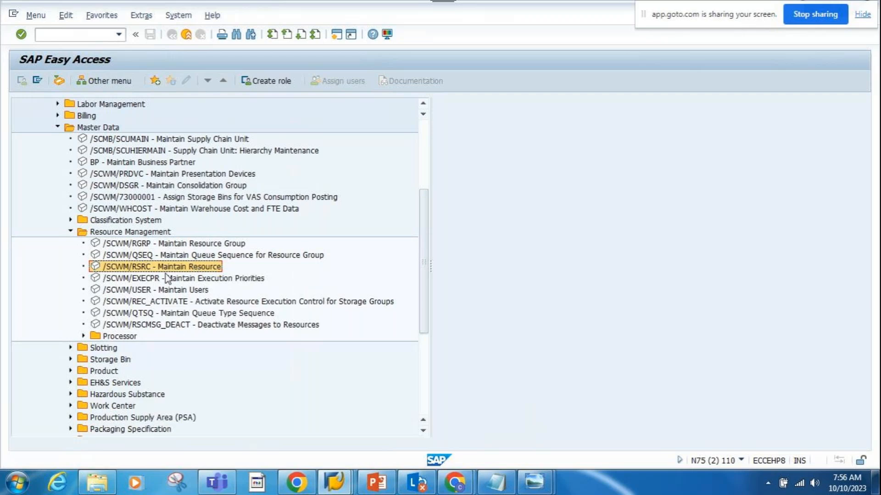
double_click(159, 269)
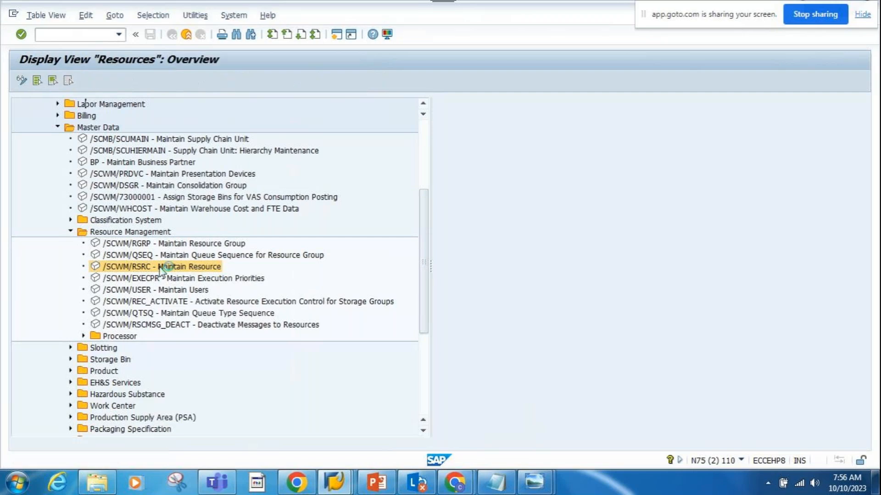
click(22, 82)
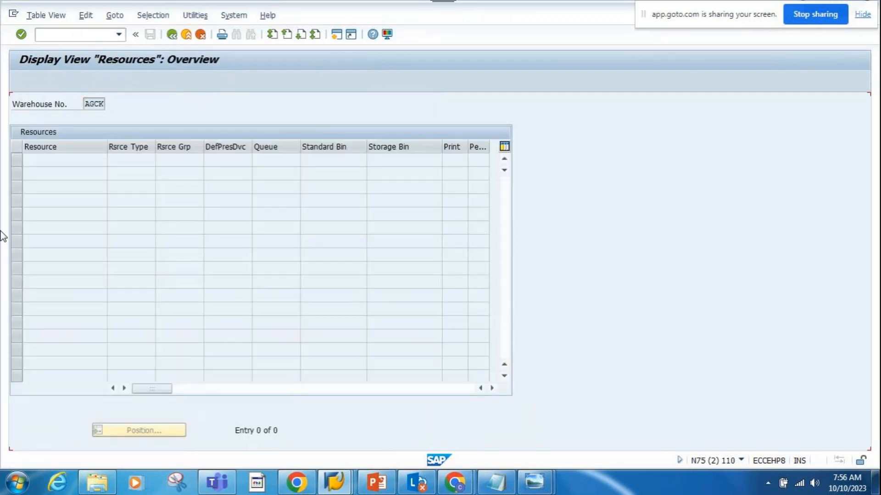
click(57, 86)
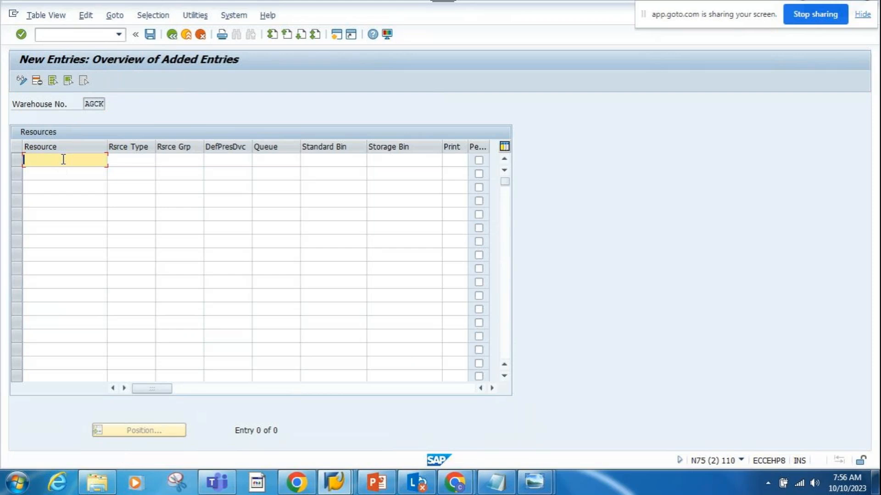
- Add a new entry for resource RESOURCE-01 with resource type WORK
text(RES)
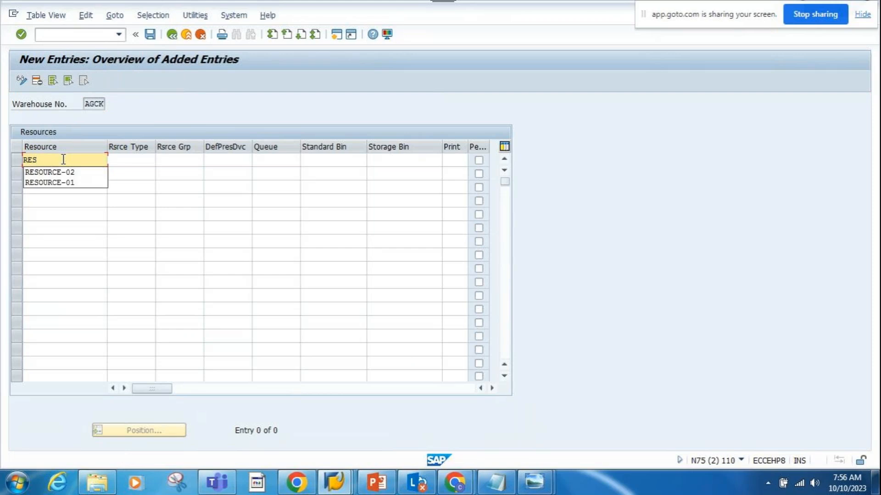
click(69, 183)
click(132, 161)
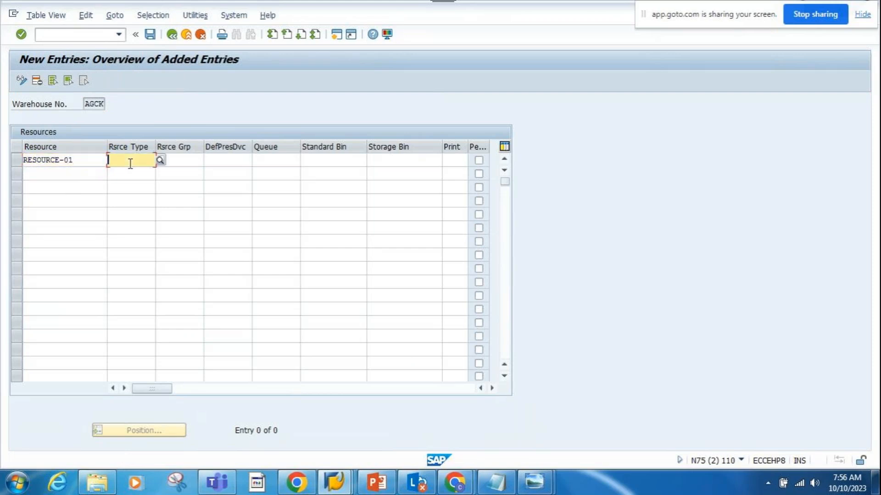
click(160, 162)
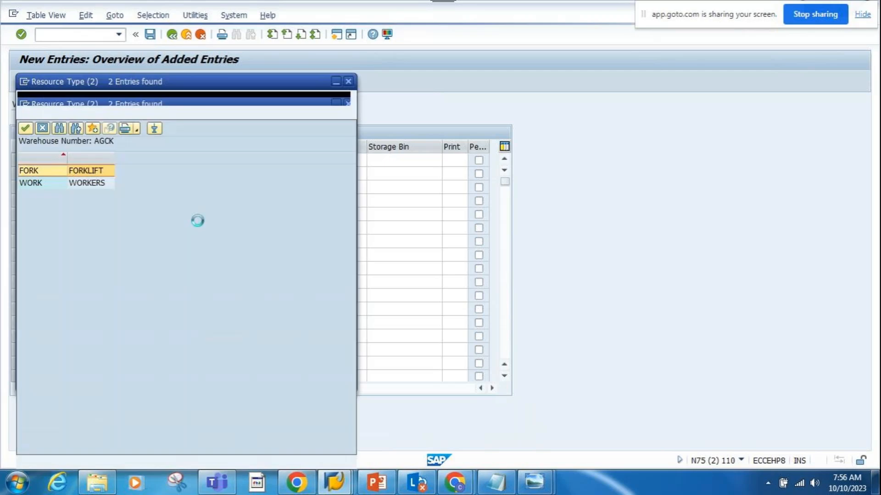
double_click(74, 185)
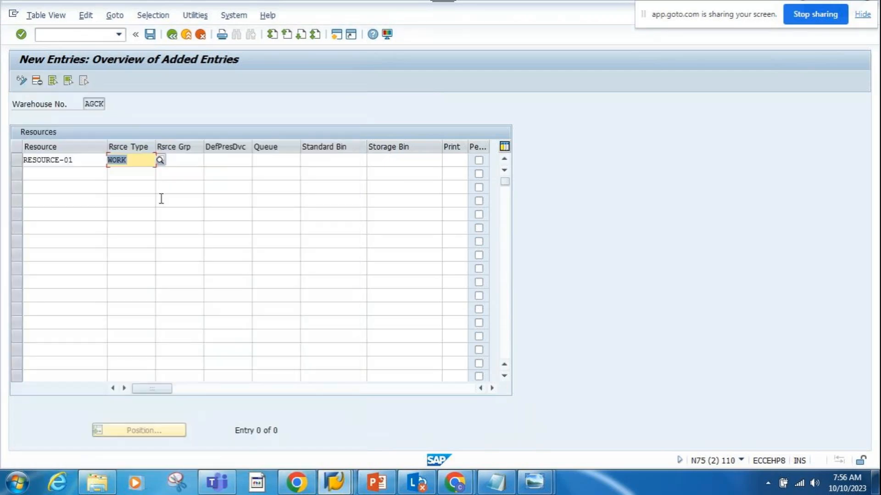
- Assign resource group RG01 and default presentation device CK3X to RESOURCE-01
click(179, 163)
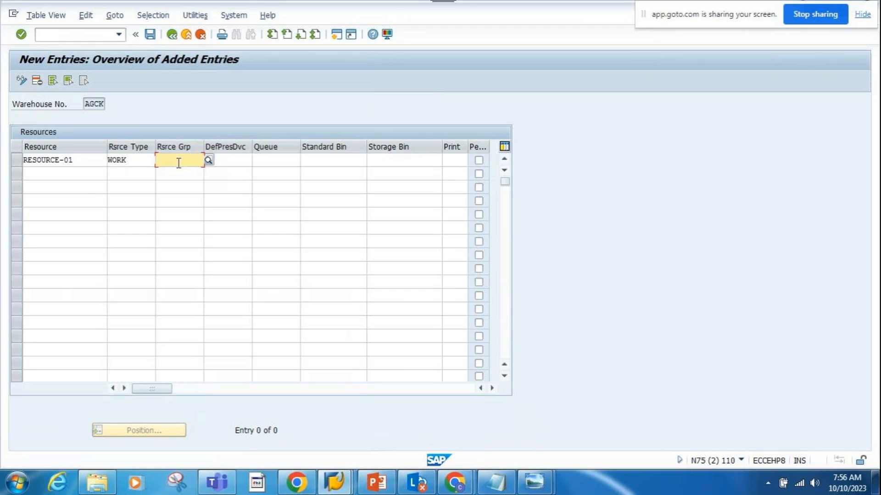
click(208, 164)
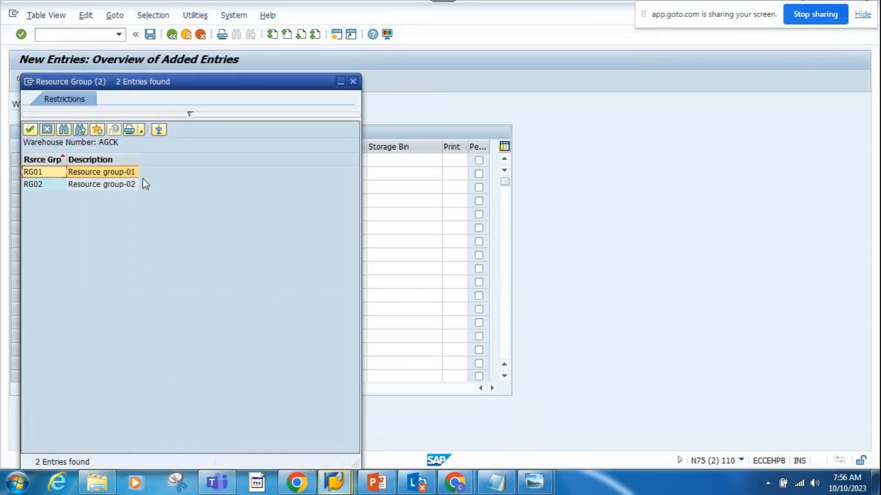
double_click(107, 174)
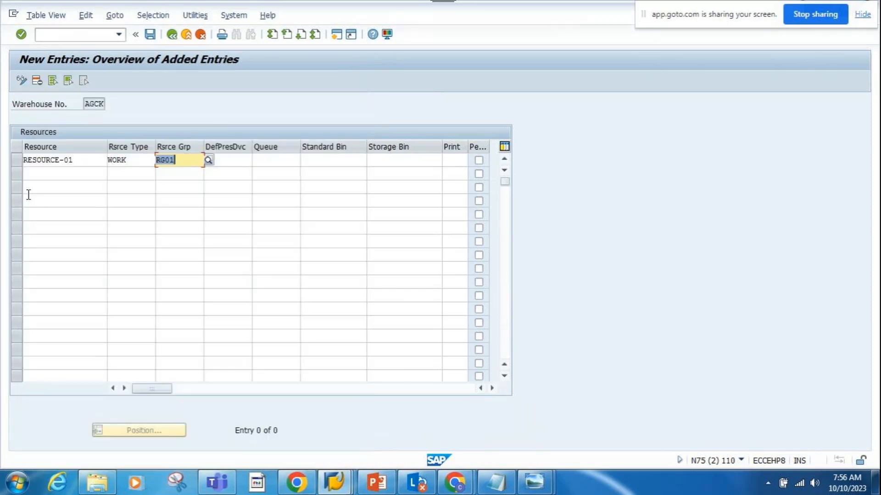
click(68, 160)
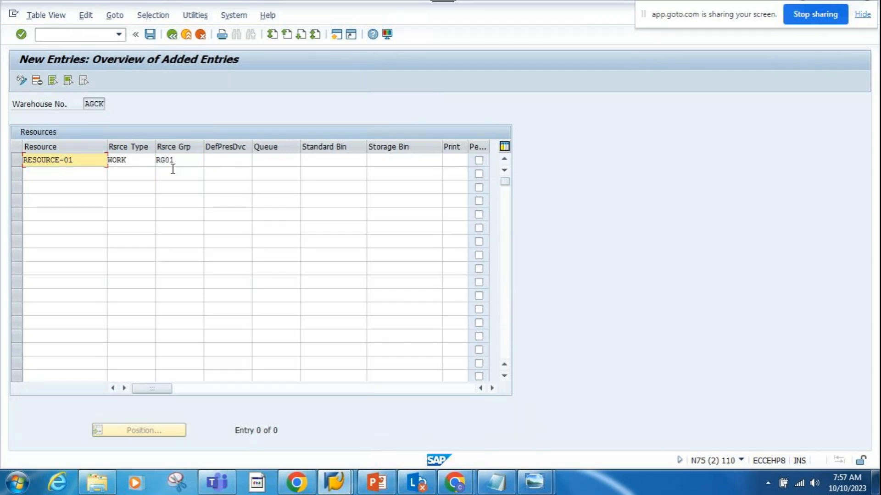
click(242, 165)
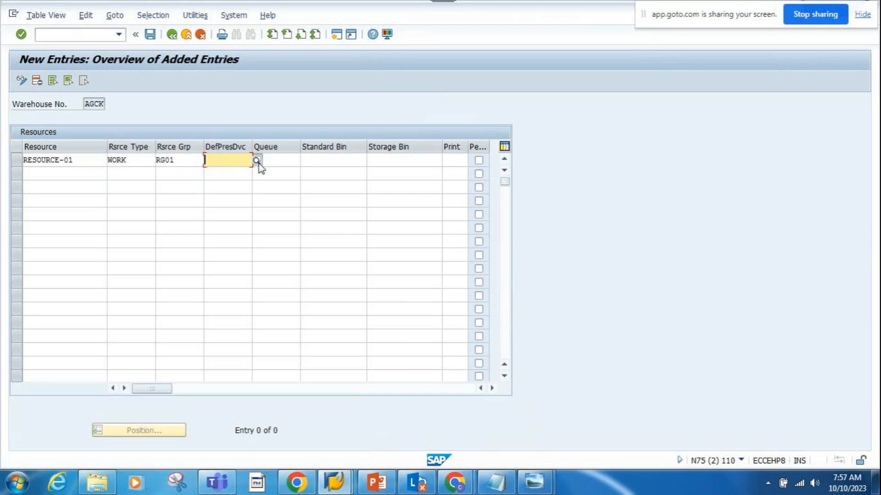
click(257, 160)
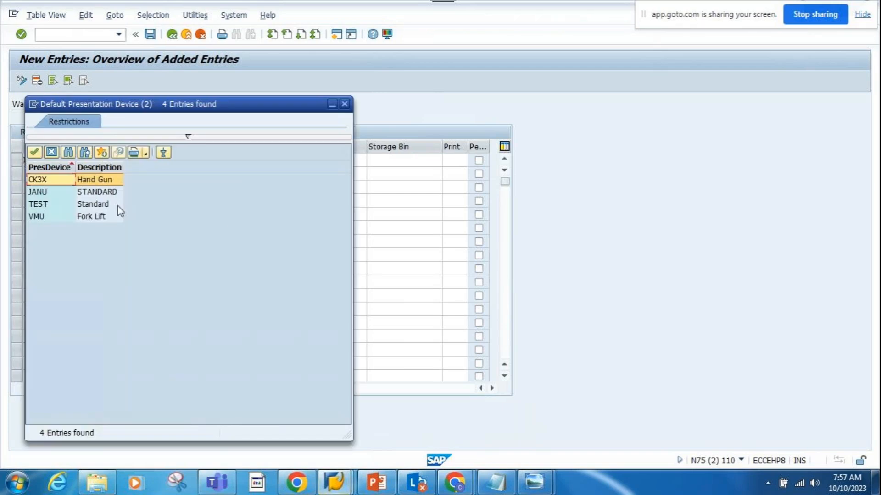
double_click(85, 182)
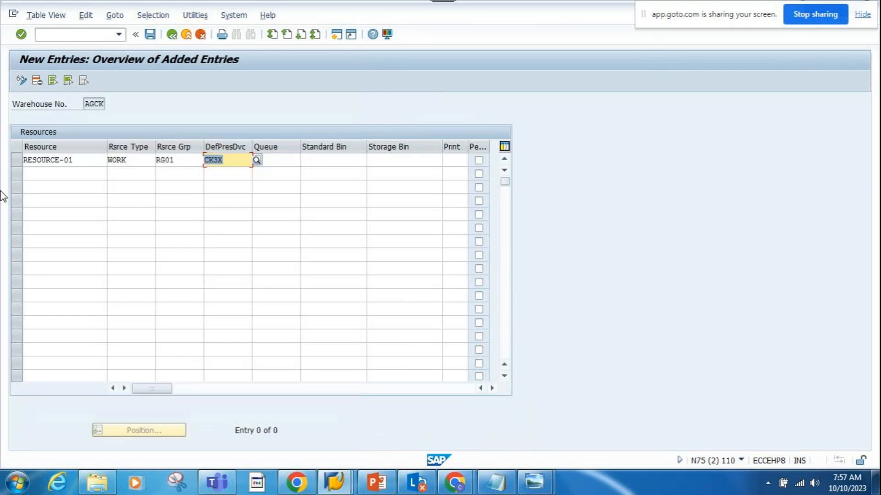
click(285, 161)
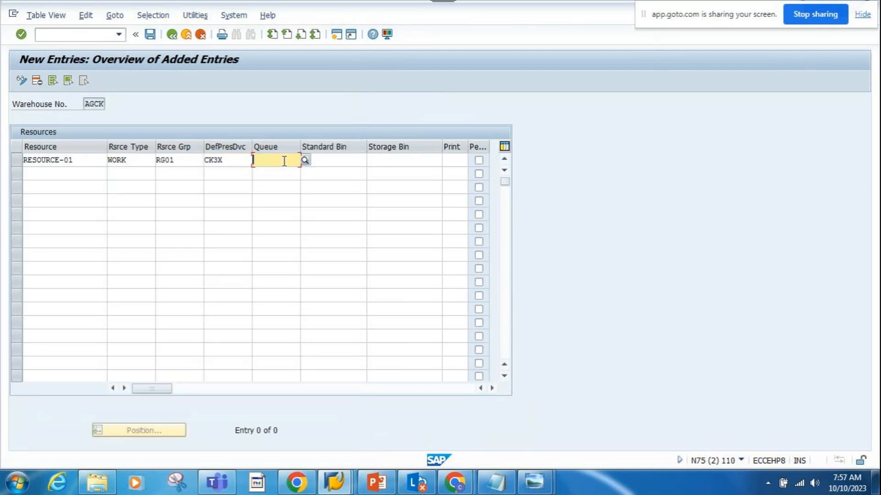
click(187, 161)
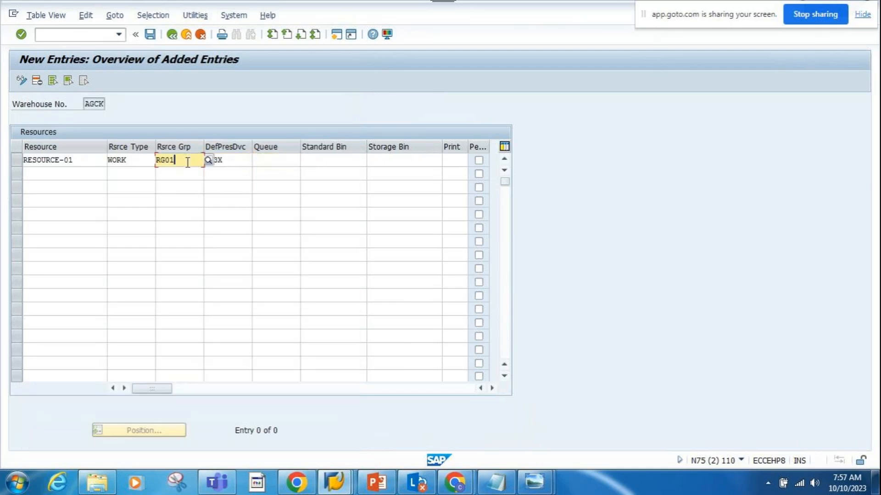
- Set RESOURCE-01's standard bin to GR-STAG-BIN-01 and enable its "Pe..." option, leaving the queue and storage bin empty
click(268, 162)
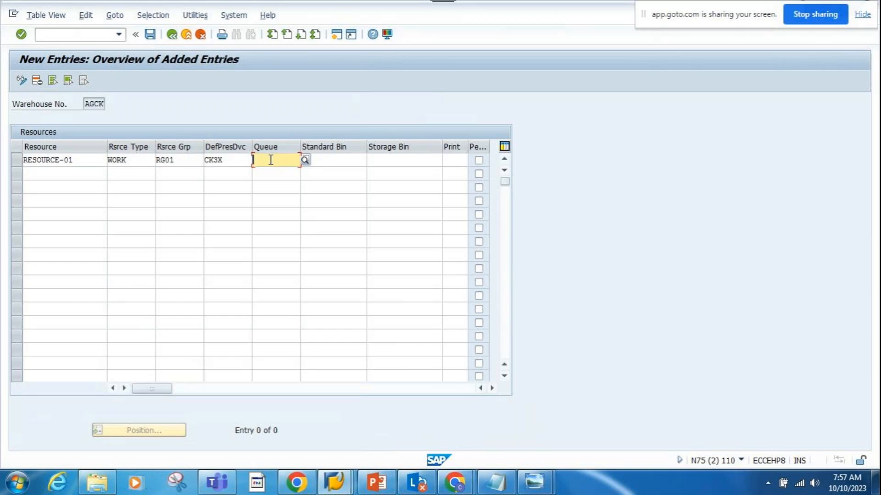
click(349, 162)
click(395, 161)
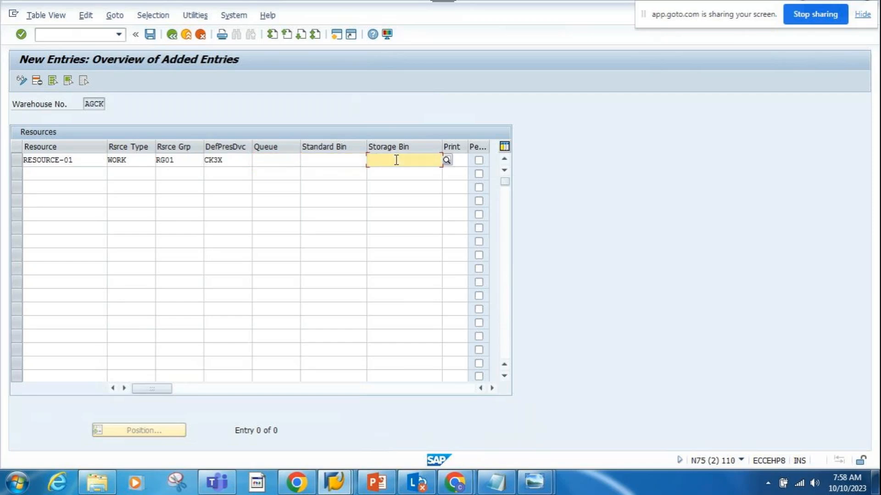
click(347, 161)
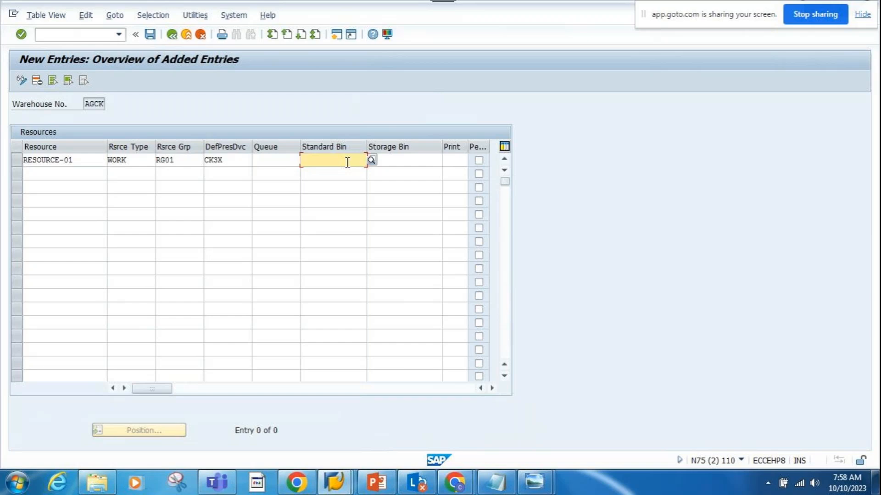
text(GR)
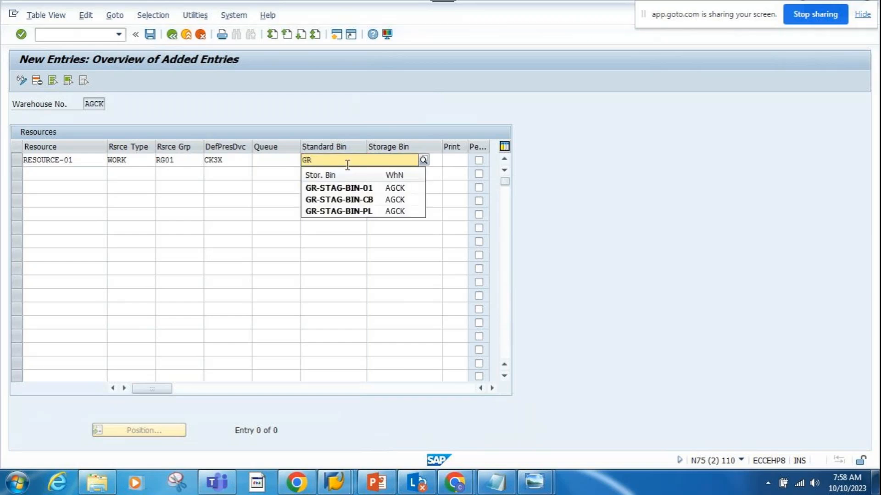
click(342, 187)
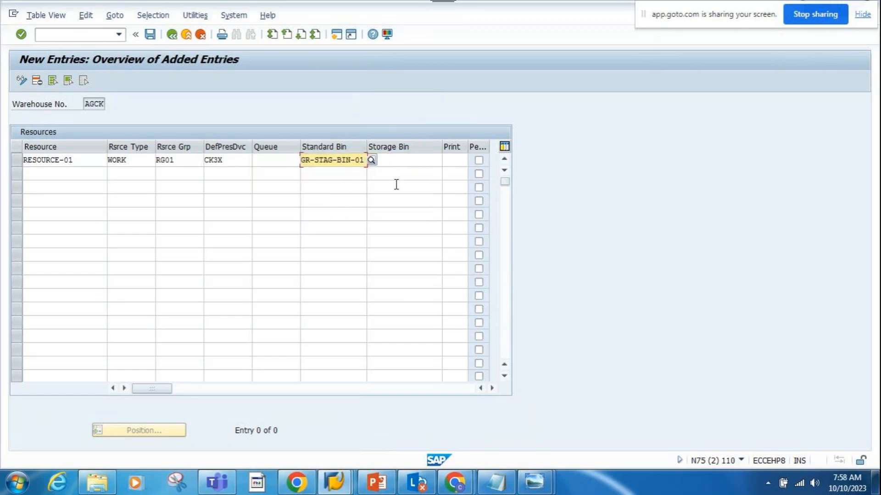
click(405, 163)
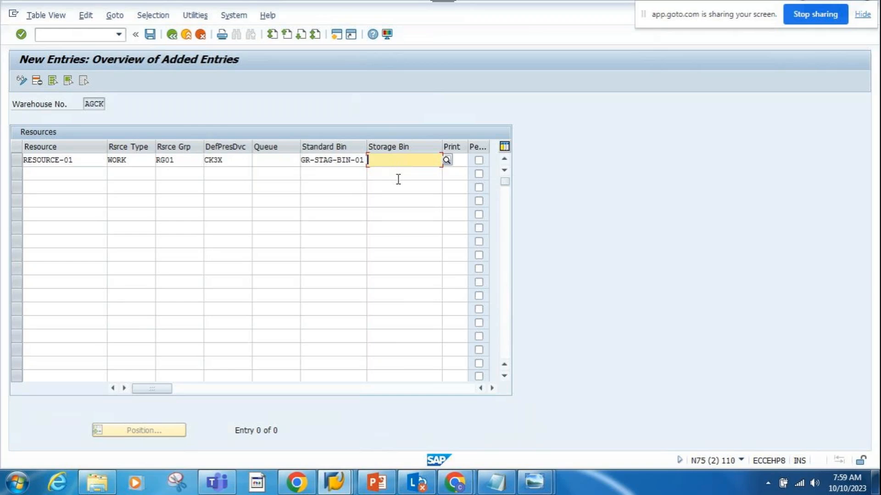
click(480, 161)
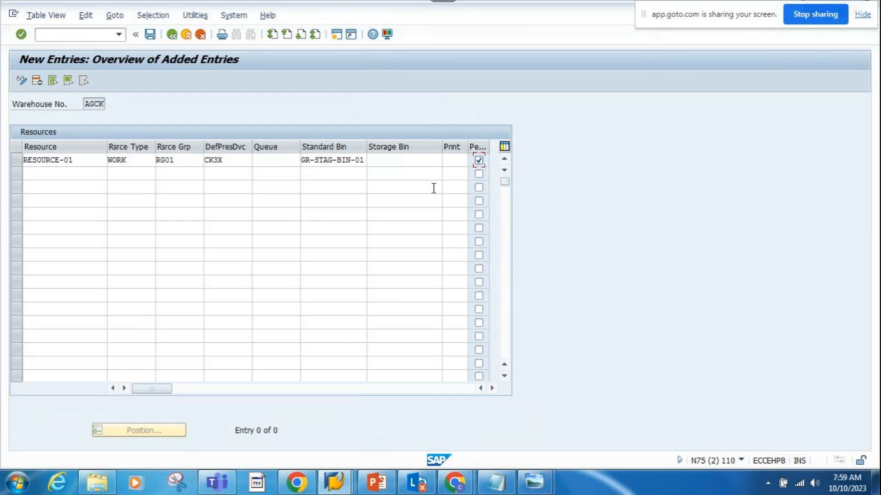
- Add a second entry for resource RESOURCE-02 with resource type FORK
click(52, 173)
text(RE)
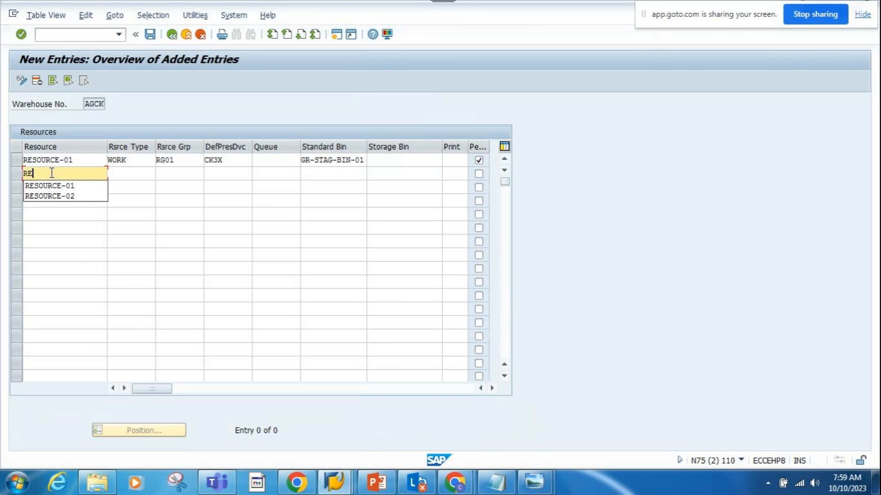
click(71, 197)
click(120, 173)
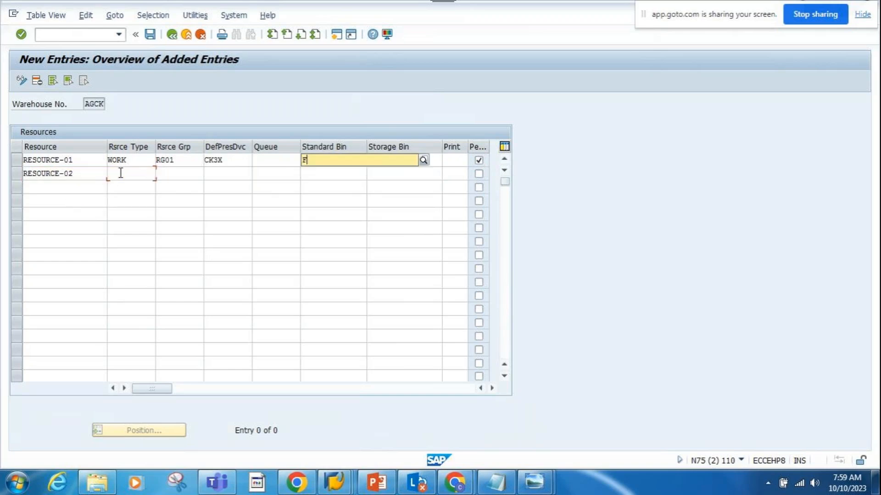
text(F)
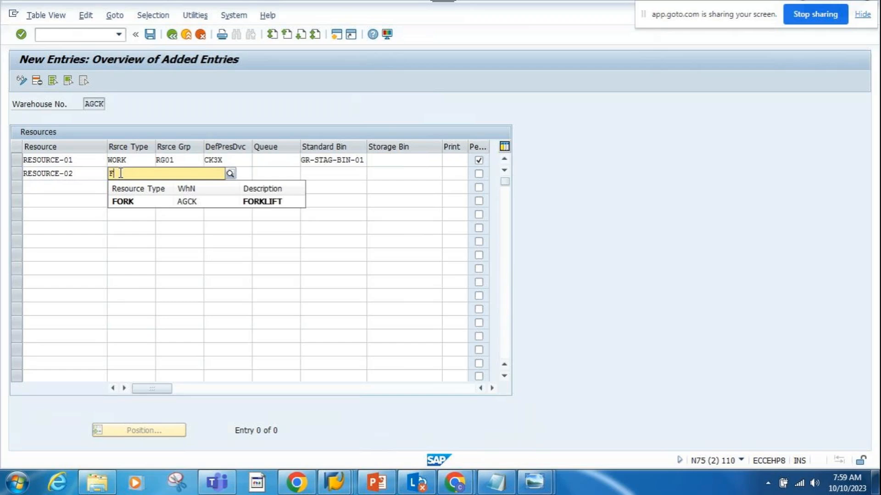
click(120, 201)
- Assign resource group RG02 and default presentation device VMU to RESOURCE-02
click(179, 173)
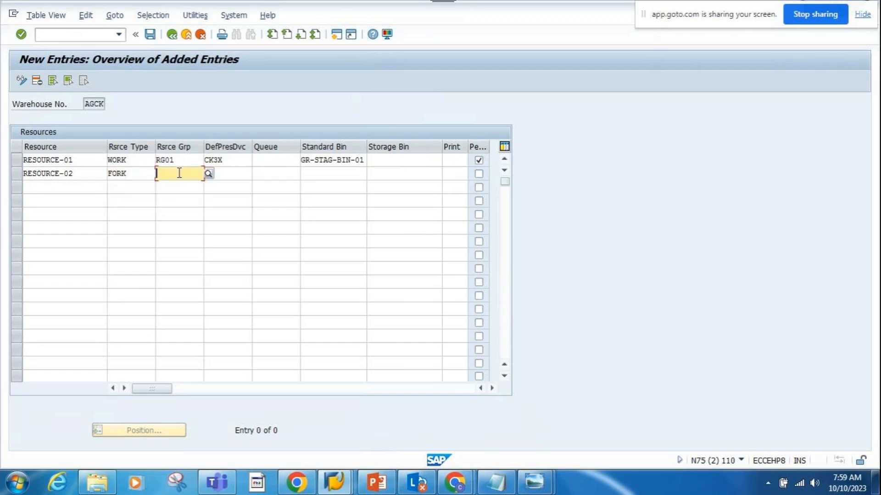
text(RG02)
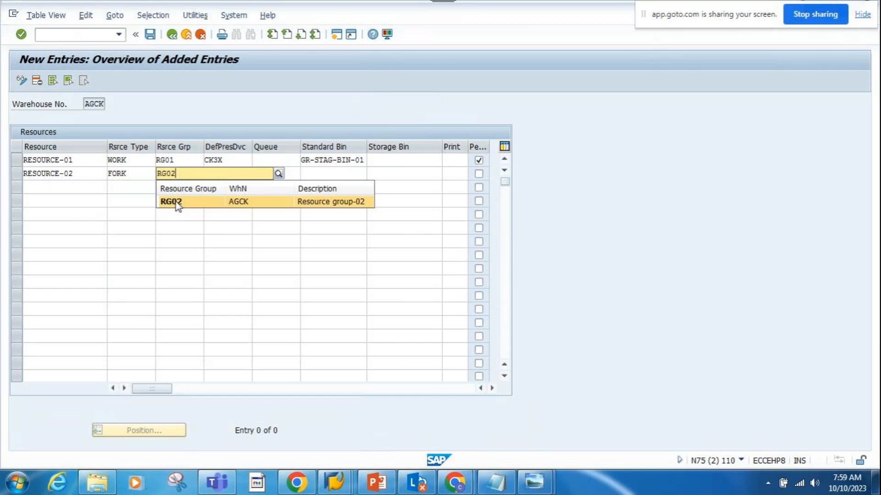
click(178, 204)
click(231, 173)
click(255, 176)
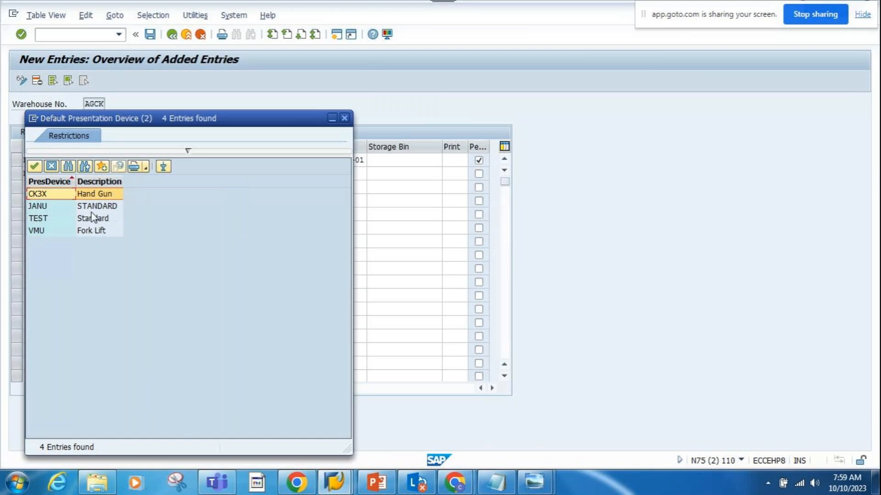
double_click(88, 230)
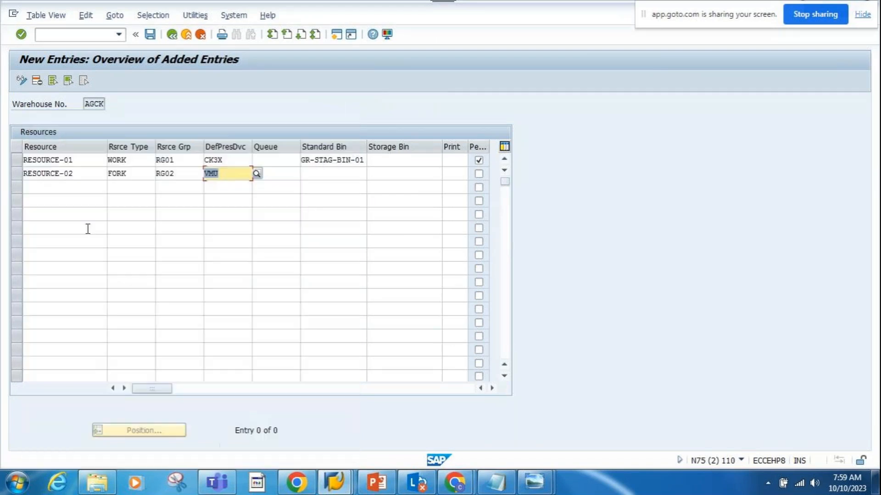
- Set RESOURCE-02's standard bin to GR-STAG-BIN-01 and enable its "Pe..." option
click(324, 173)
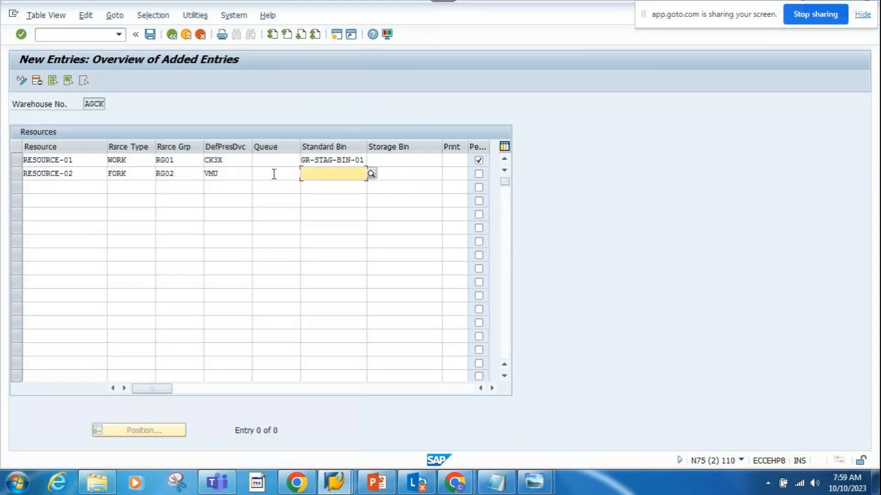
click(370, 174)
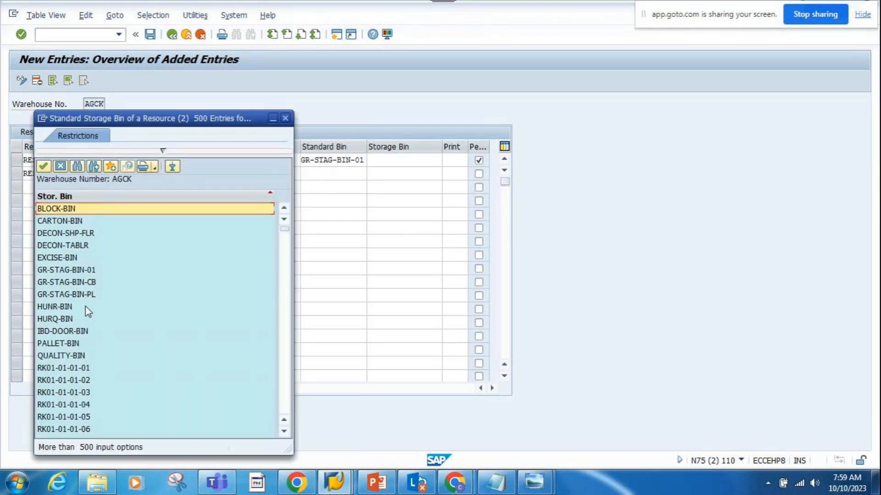
double_click(79, 271)
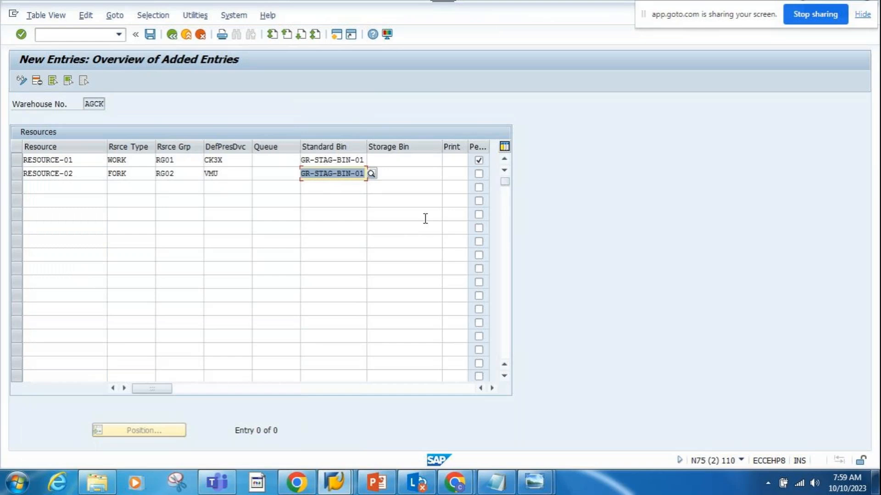
click(478, 175)
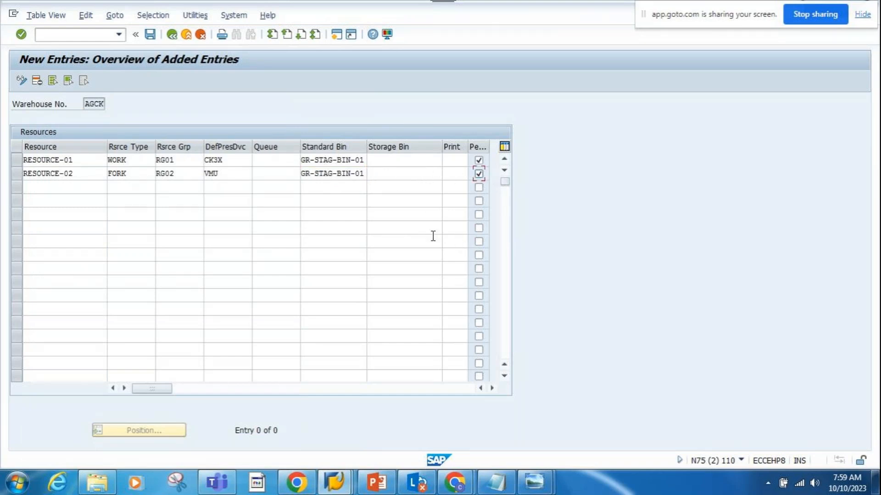
- Save the two resources for warehouse AGCK and return to SAP Easy Access
click(150, 34)
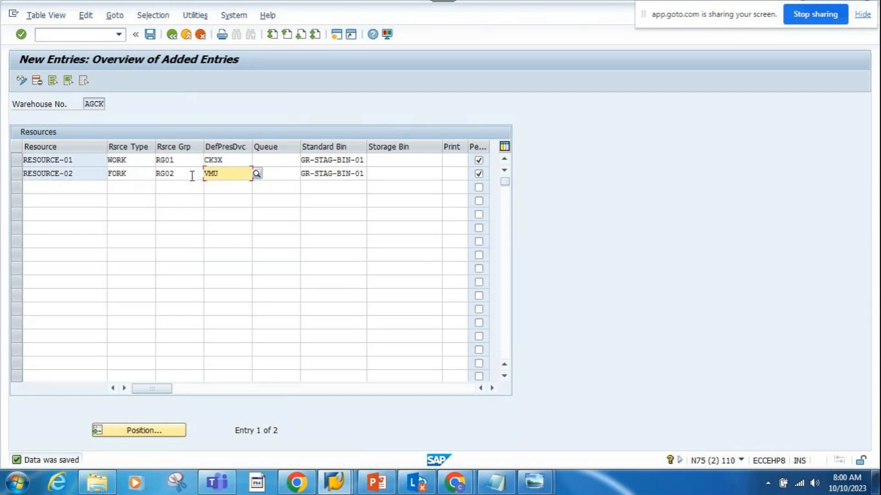
click(150, 34)
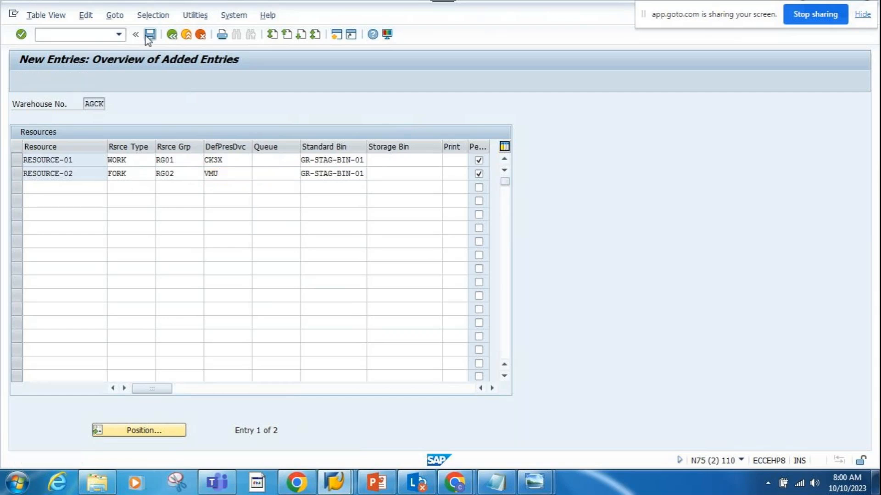
click(173, 38)
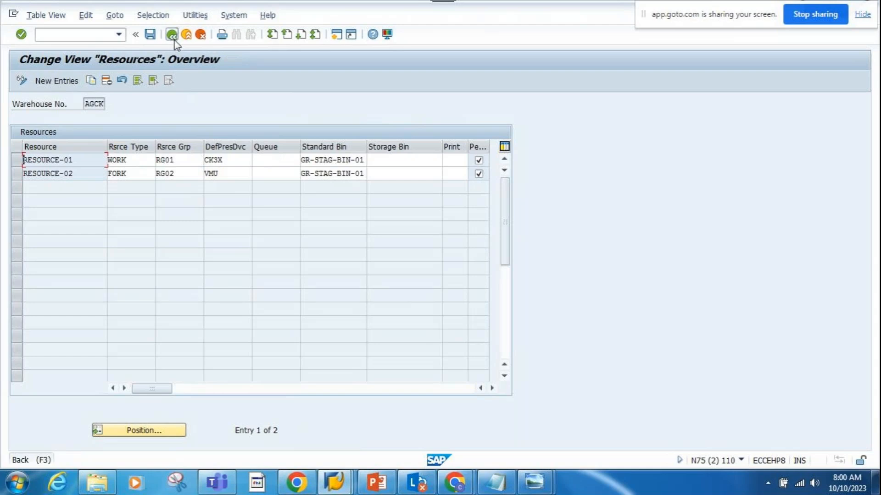
click(174, 39)
- Open the Maintain Users transaction (/SCWM/USER) under Resource Management and switch the RF user settings to change mode
click(174, 292)
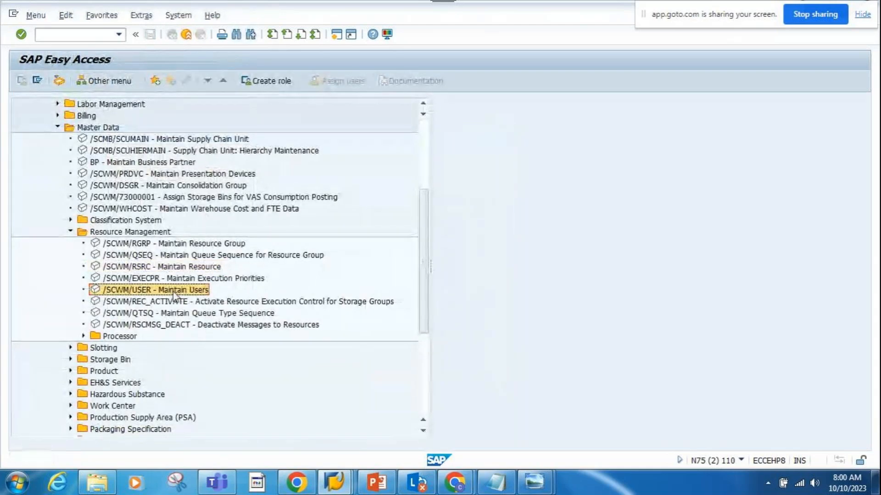
double_click(174, 292)
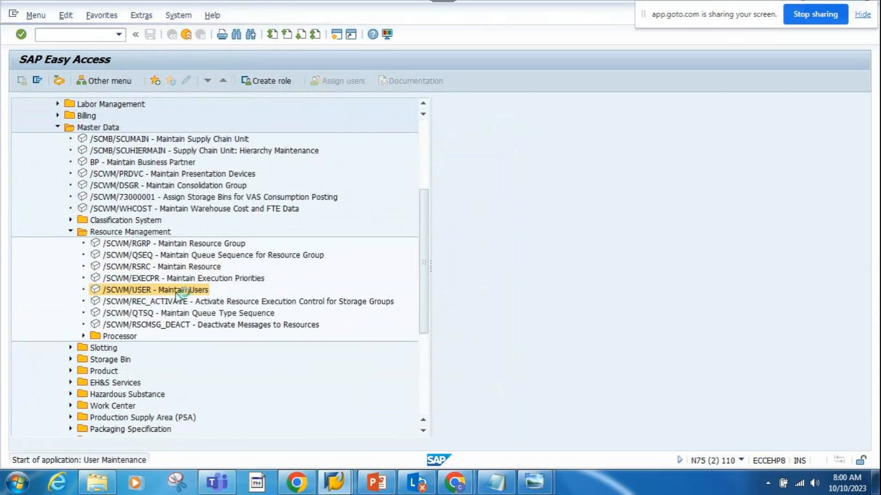
click(21, 81)
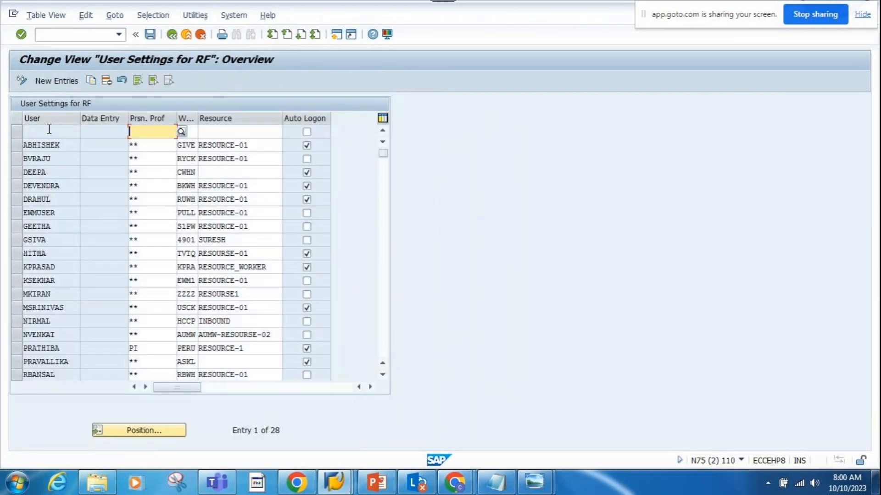
- Widen the personalization profile and warehouse columns and assign the Standard Personalization profile ** to EWMUSER
click(144, 210)
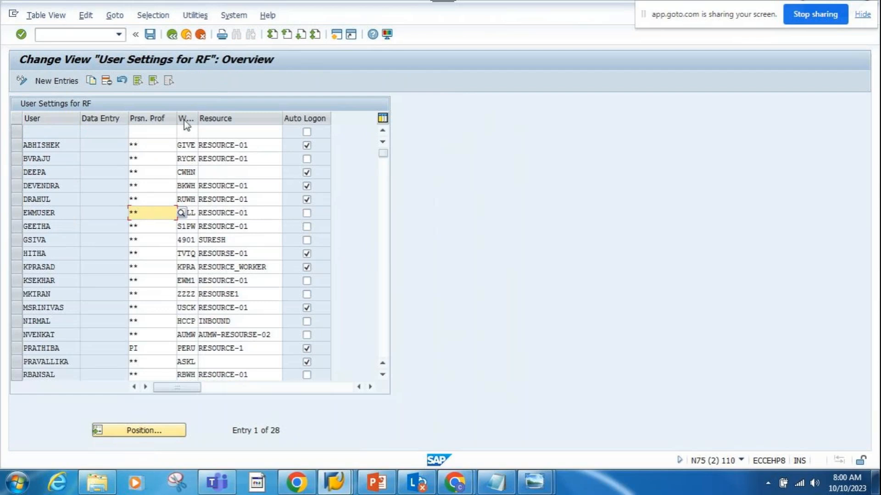
drag(196, 116, 229, 118)
drag(174, 115, 199, 118)
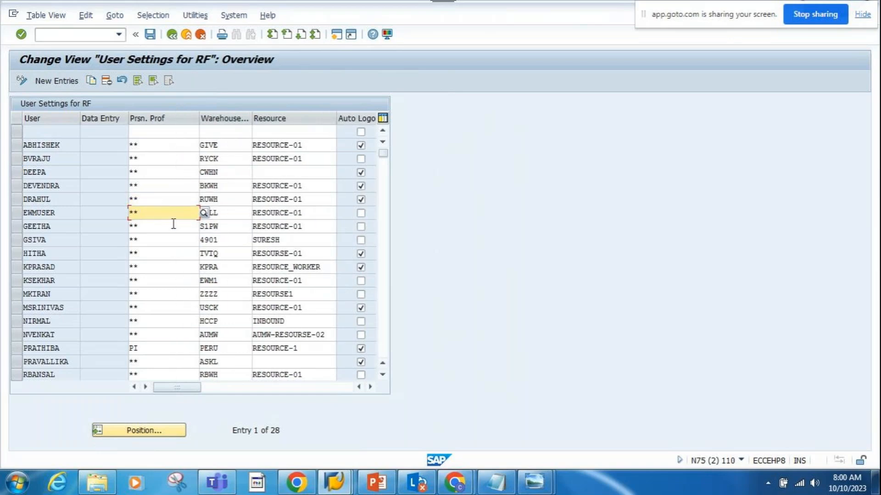
click(204, 215)
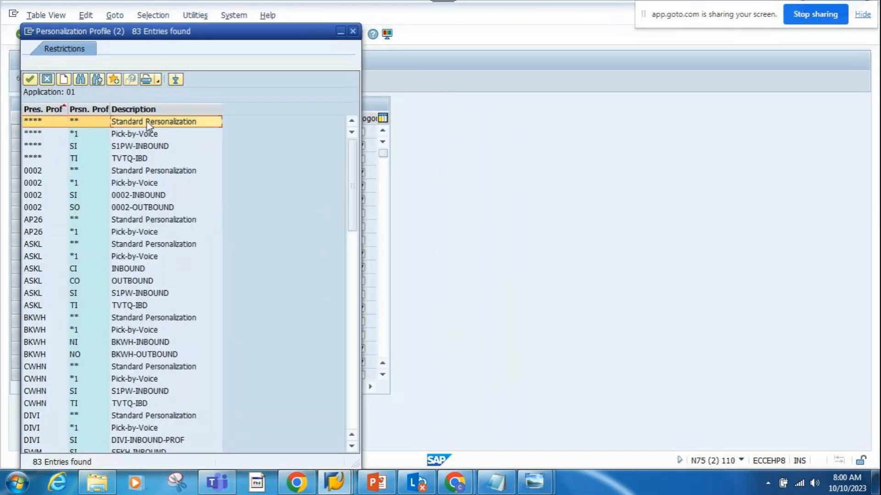
double_click(147, 123)
- Set EWMUSER's warehouse number to AGCK, selected from the list of available warehouses
click(223, 212)
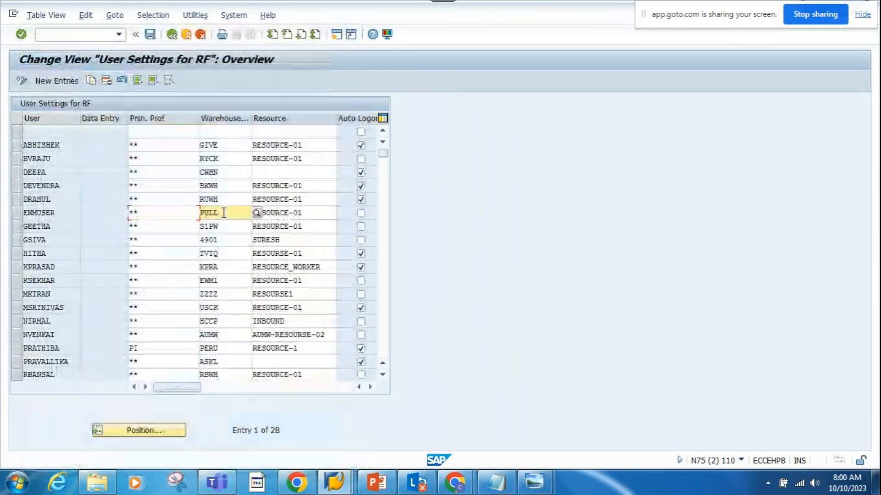
click(256, 214)
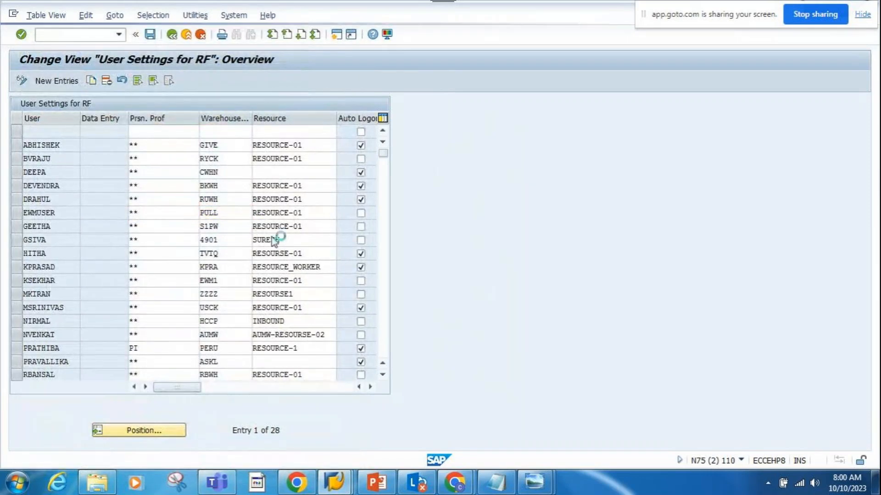
scroll(120, 379, down, 10)
scroll(122, 381, down, 20)
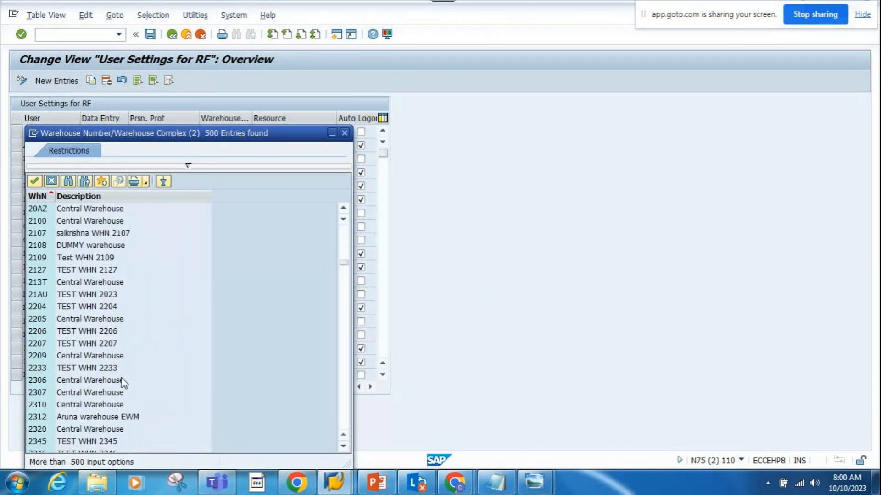
scroll(122, 380, down, 20)
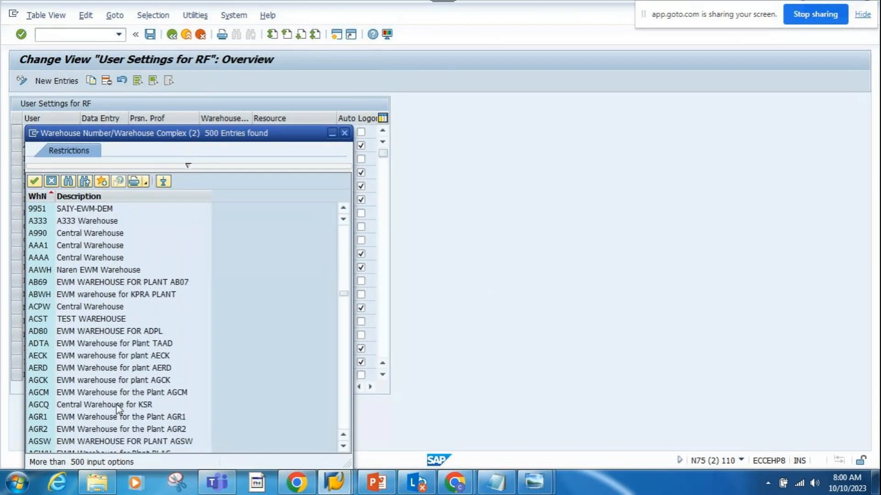
double_click(80, 380)
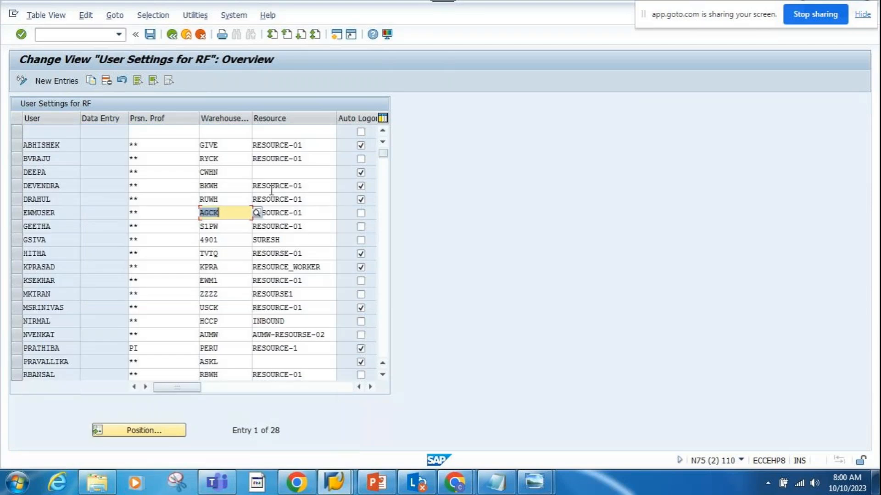
- Save EWMUSER's RF settings with resource RESOURCE-01 and return to SAP Easy Access
click(305, 215)
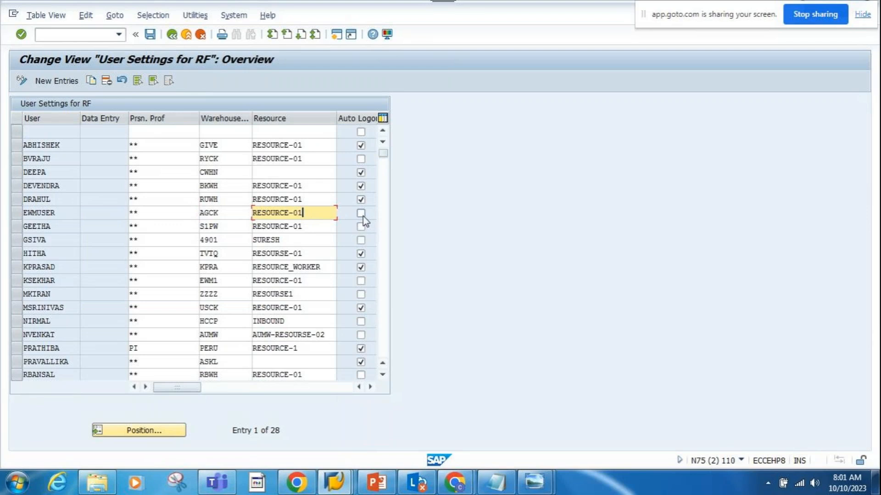
click(151, 35)
click(152, 38)
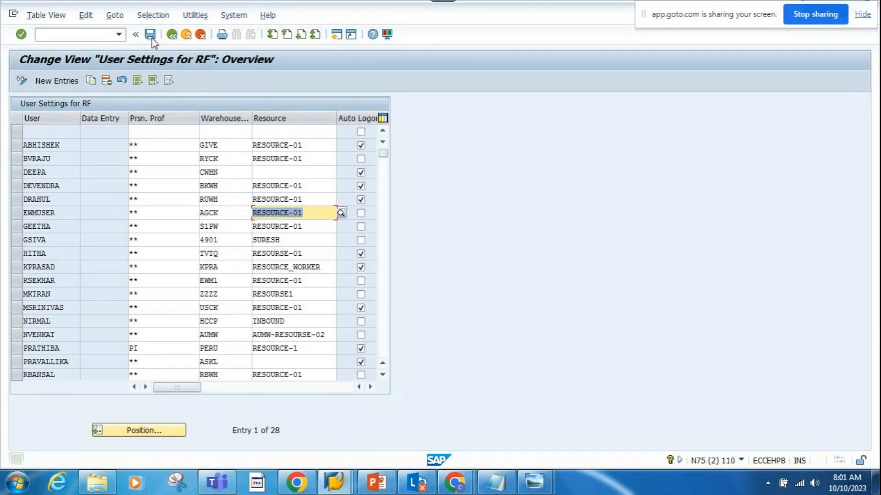
click(172, 35)
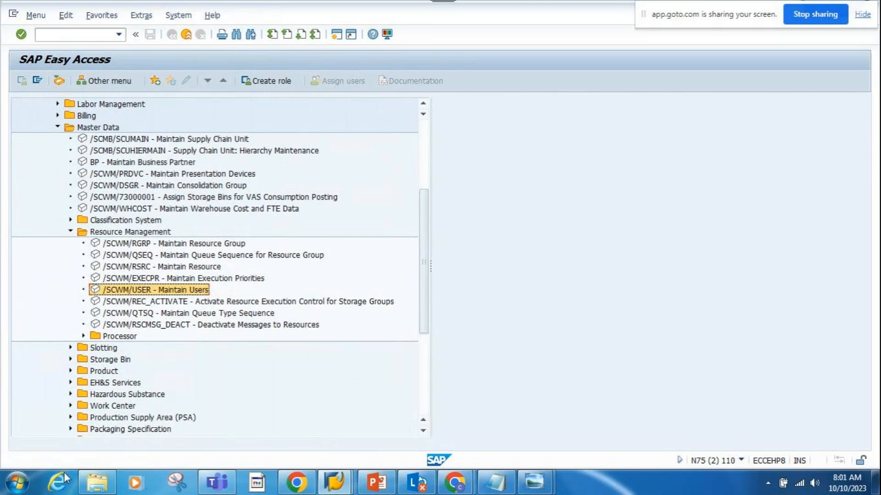
- Switch to Windows Explorer and search the NEW DESKTOP folder on New Volume (D:) for "RF & Re"
mouse_move(86, 490)
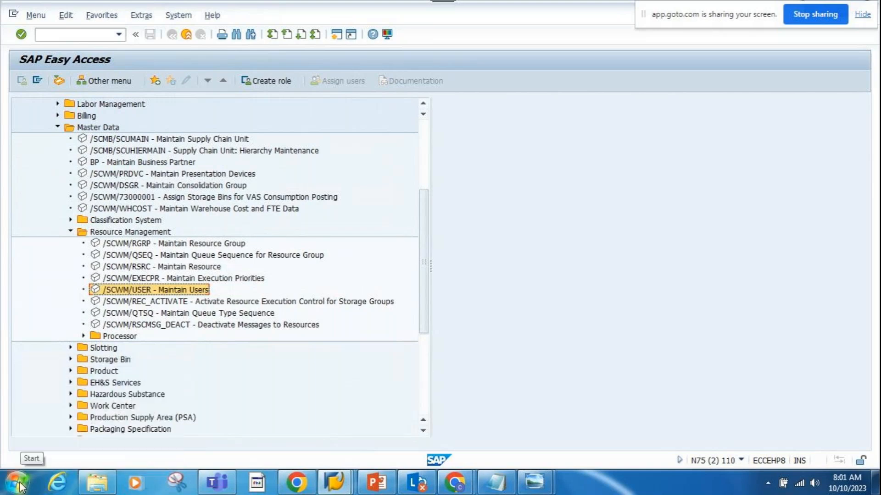
click(91, 489)
click(59, 285)
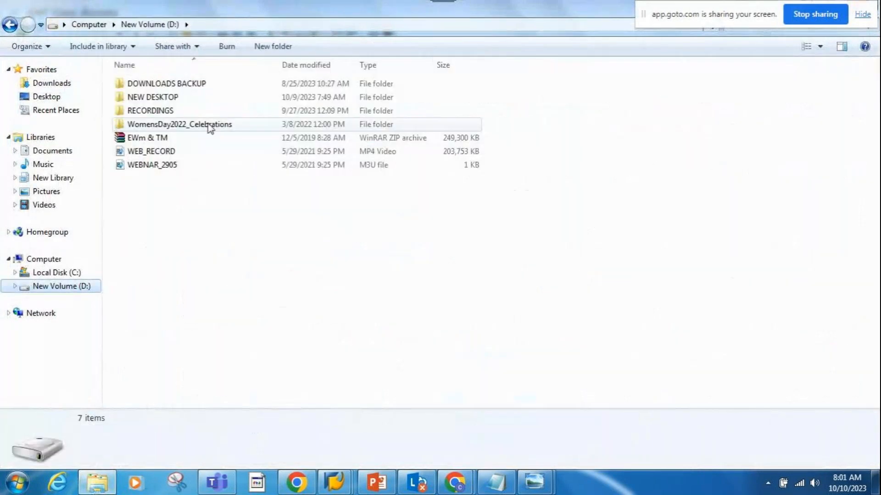
double_click(152, 98)
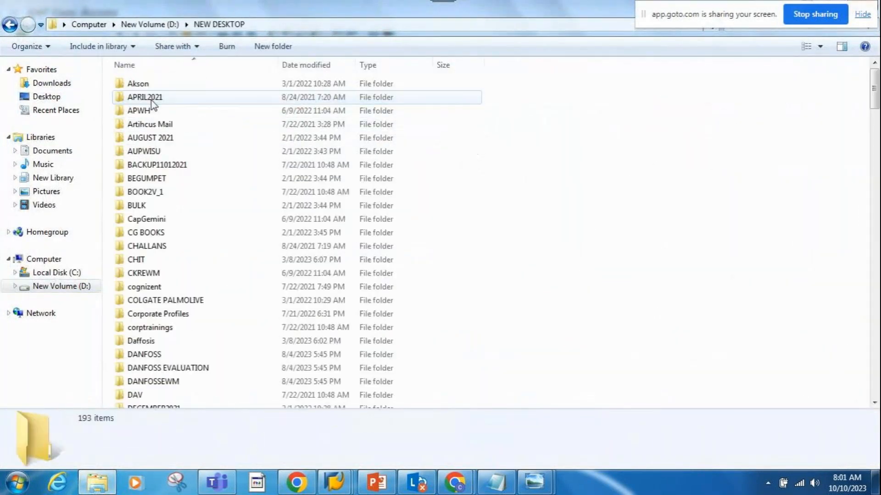
click(743, 24)
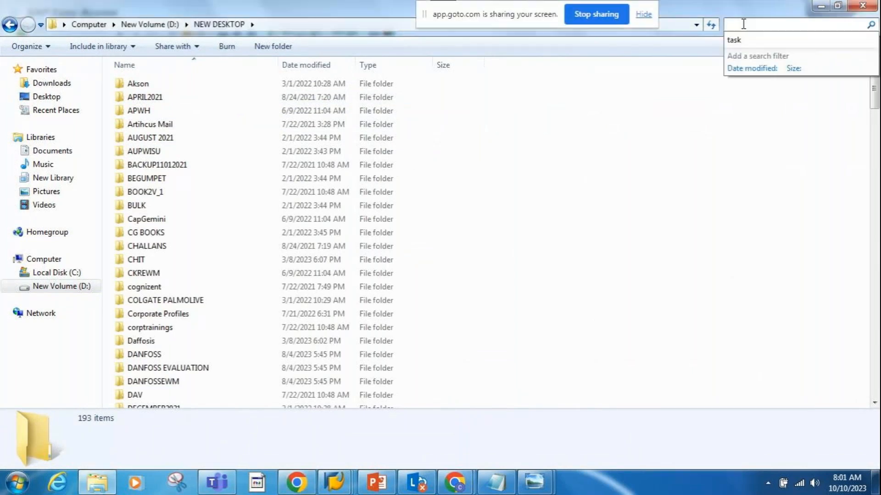
text(RF)
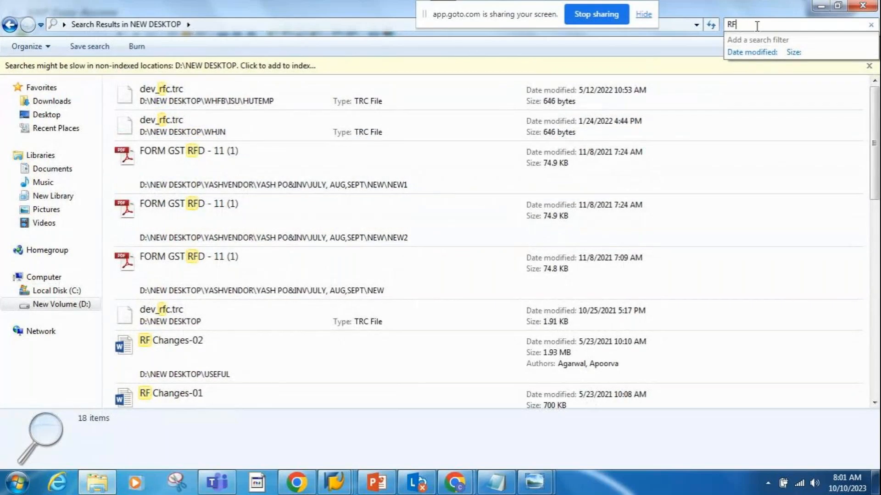
text(& Re)
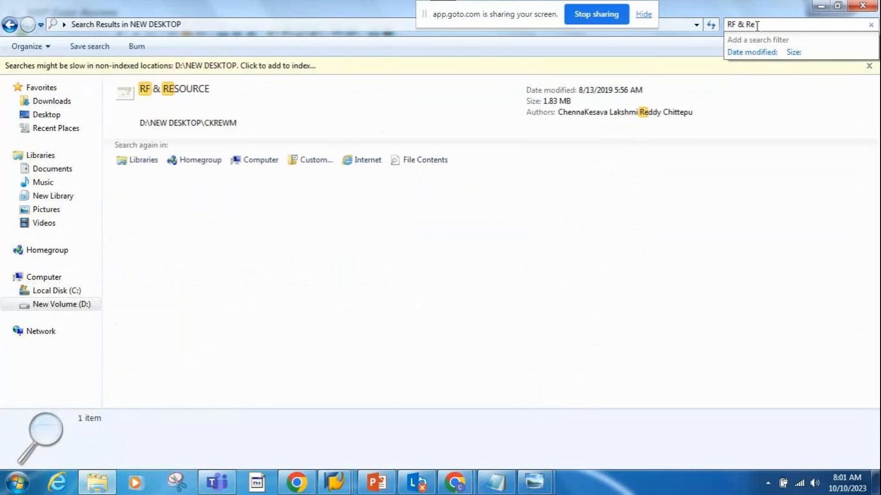
- Open the RF & RESOURCE presentation in PowerPoint and enlarge the Resource Definition slide to 90%
double_click(168, 92)
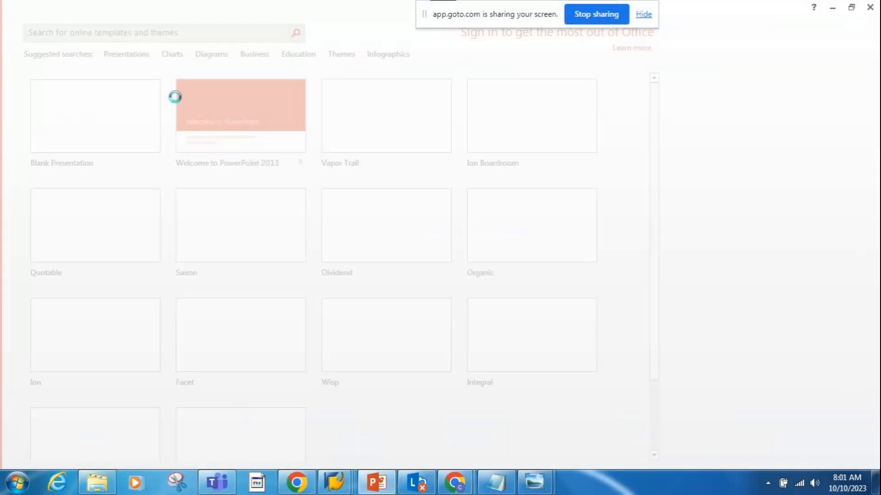
click(134, 440)
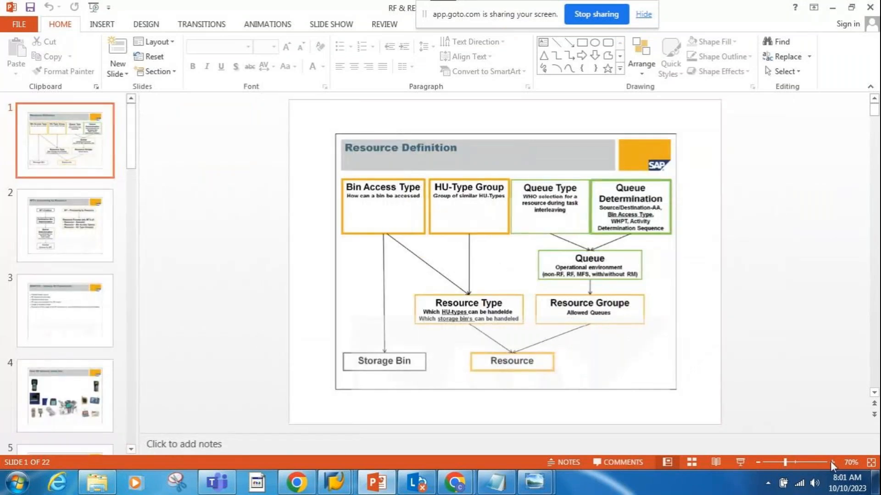
click(830, 463)
click(831, 462)
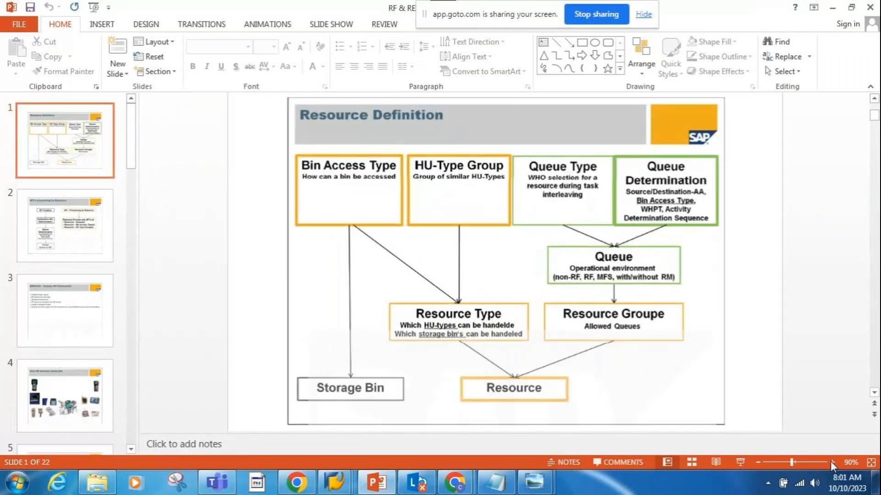